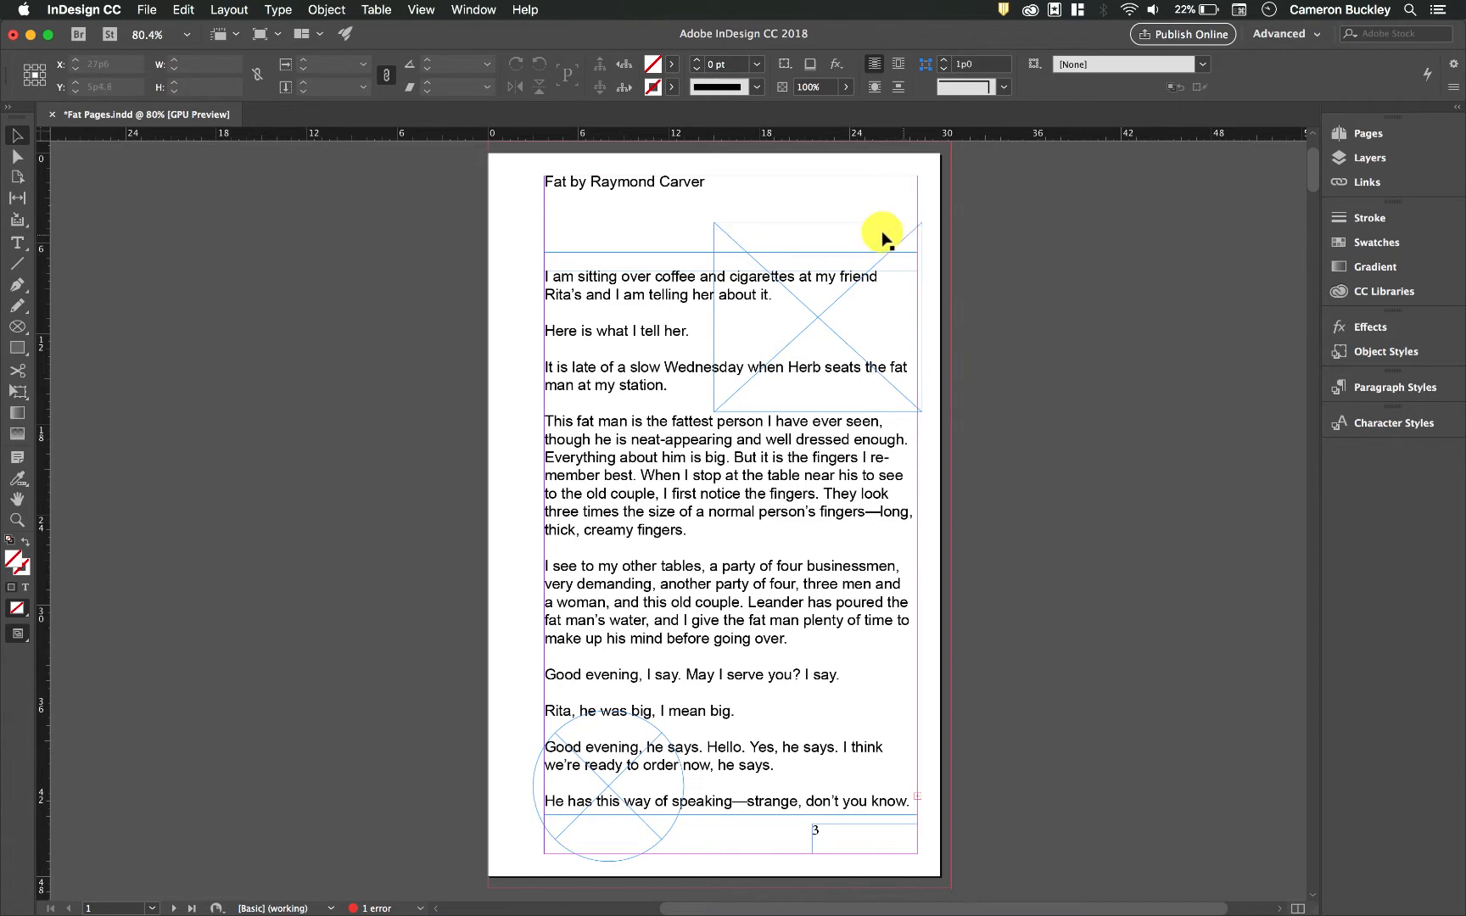
# Step: Wrap the story text around the rectangular placeholder frame's bounding box and move the frame down against the page's right margin, just below the header
pyautogui.click(659, 731)
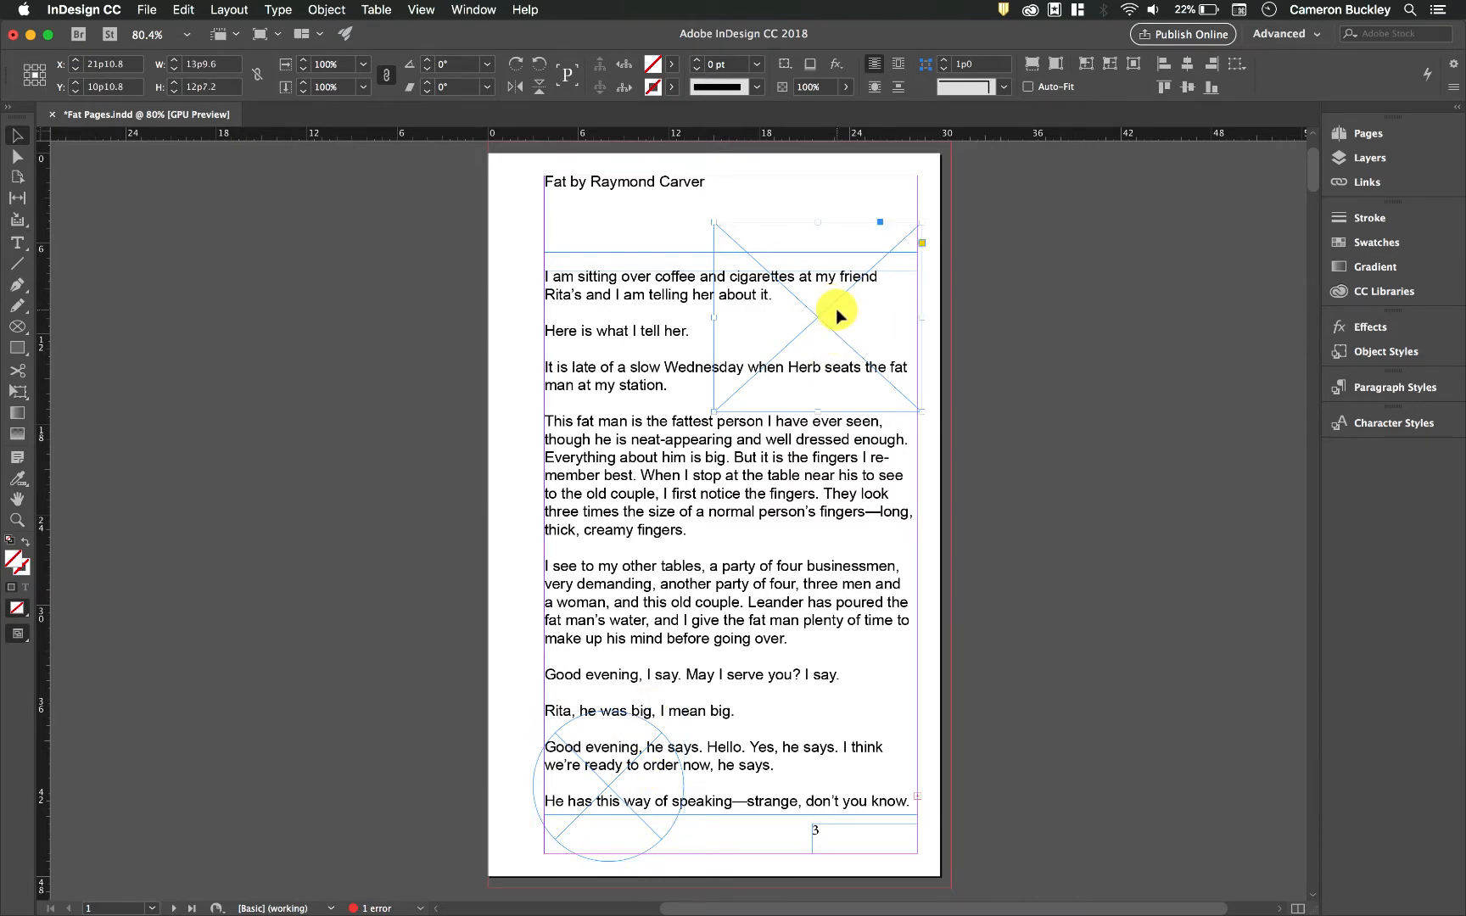
pyautogui.moveTo(819, 319); pyautogui.dragTo(750, 317)
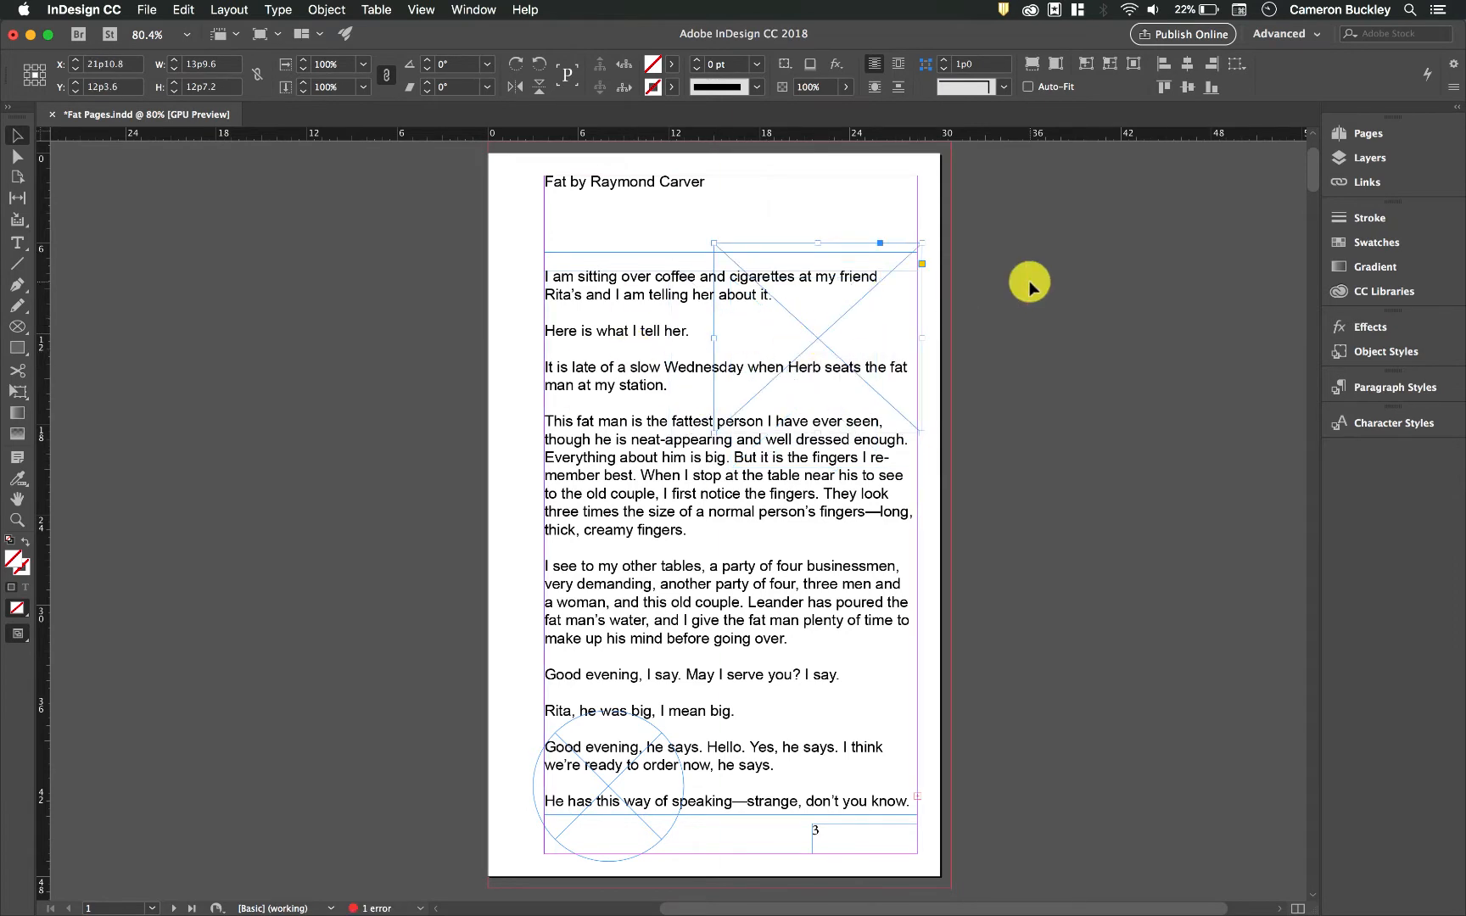
pyautogui.click(1349, 160)
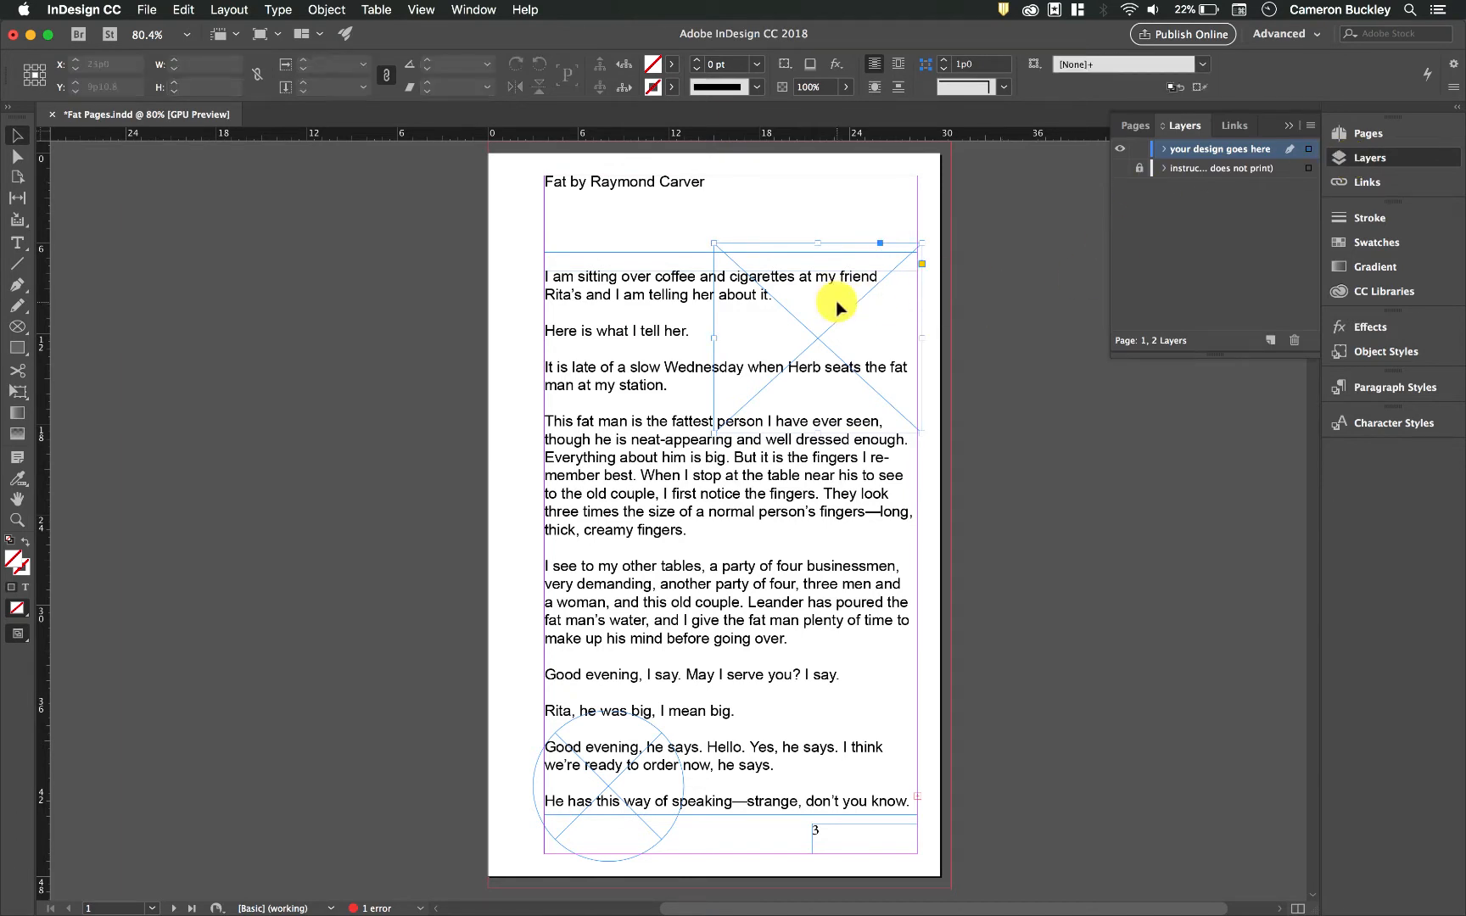
pyautogui.click(1290, 126)
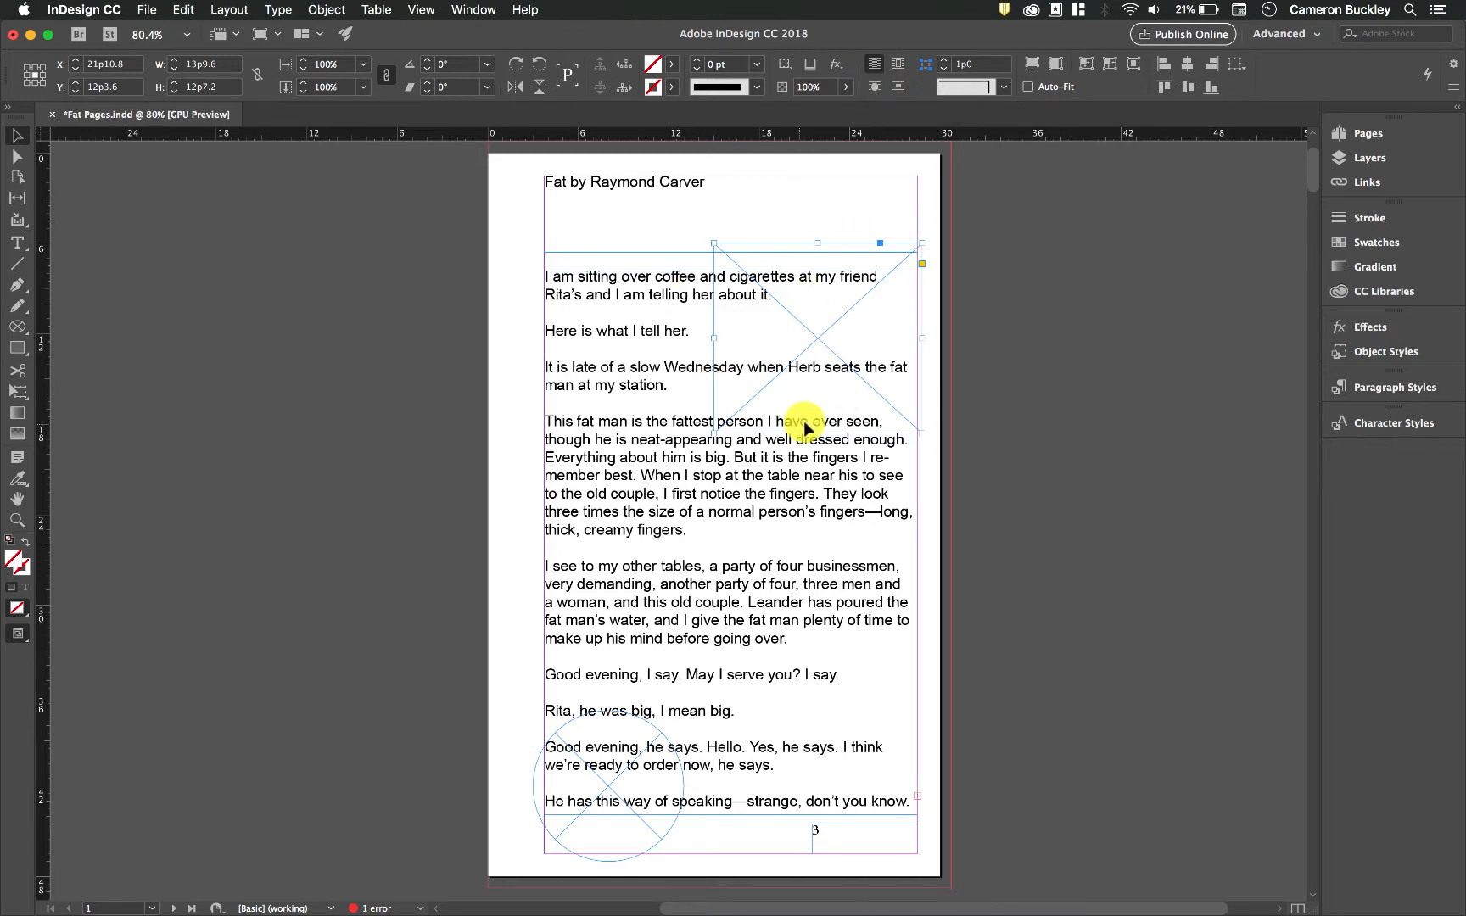
pyautogui.click(896, 65)
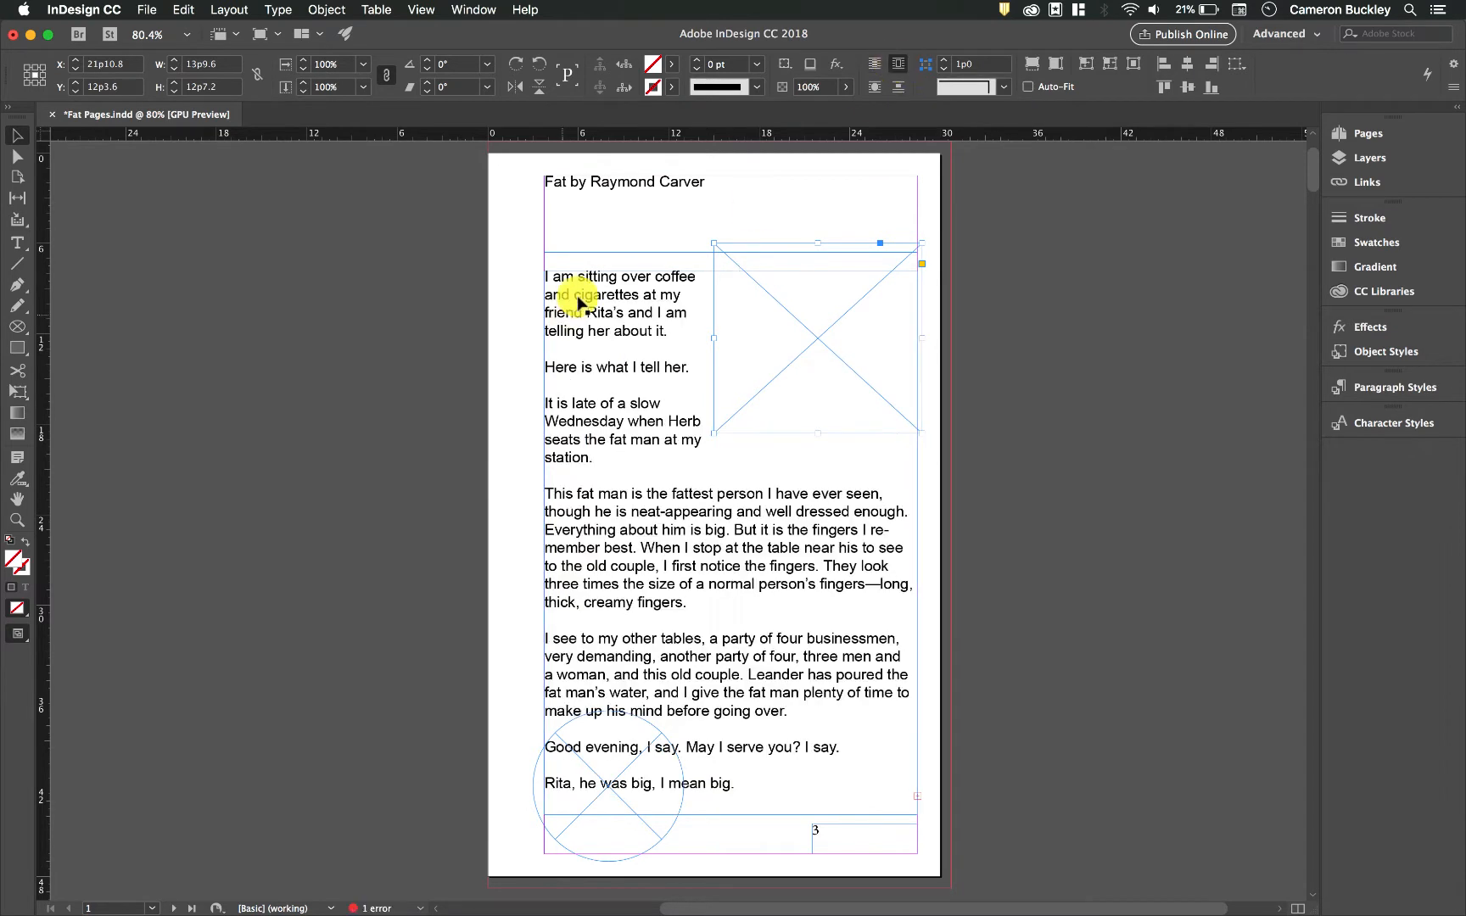
pyautogui.moveTo(811, 338)
pyautogui.mouseDown()
pyautogui.moveTo(815, 362)
pyautogui.moveTo(664, 367)
pyautogui.moveTo(818, 358)
pyautogui.mouseUp()
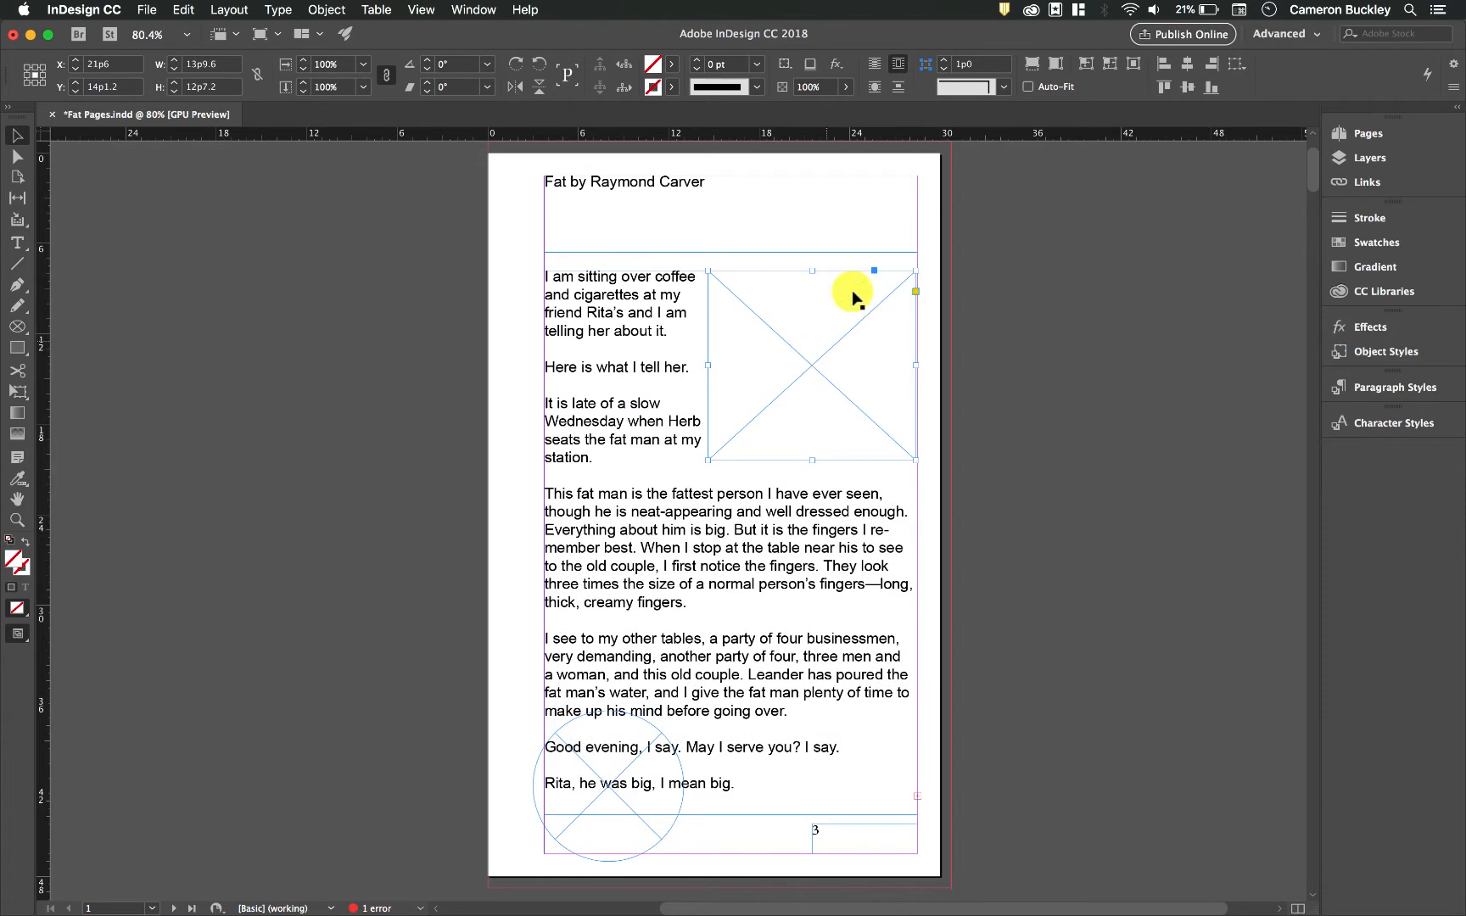
# Step: Try the object-shape and jump-object text wraps on the rectangular frame, moving it to mid-page and back to the right margin
pyautogui.click(877, 88)
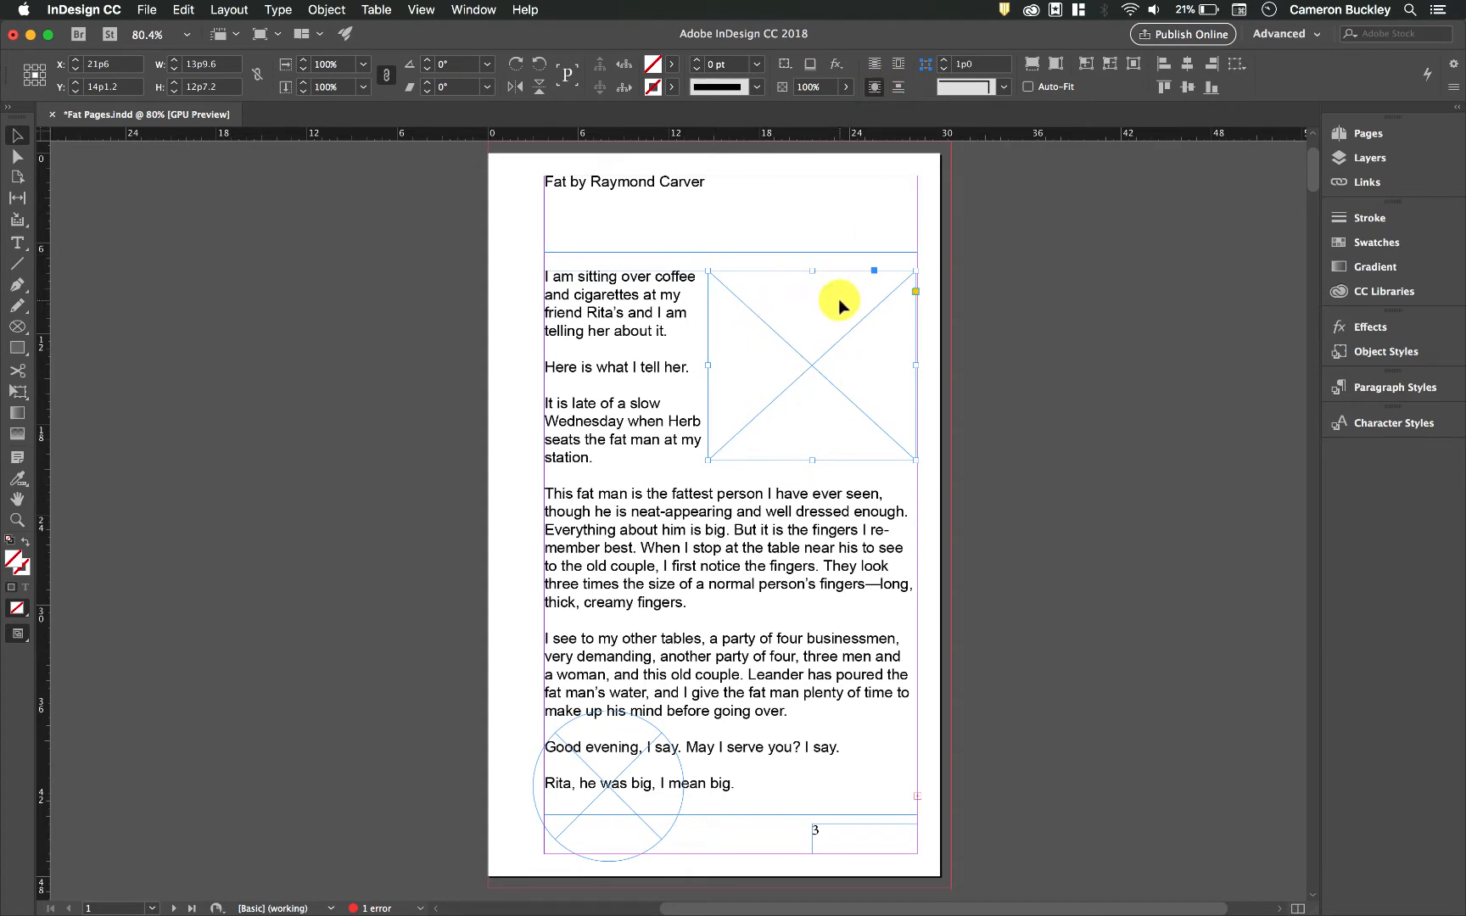
pyautogui.click(898, 88)
pyautogui.moveTo(832, 346); pyautogui.dragTo(758, 400)
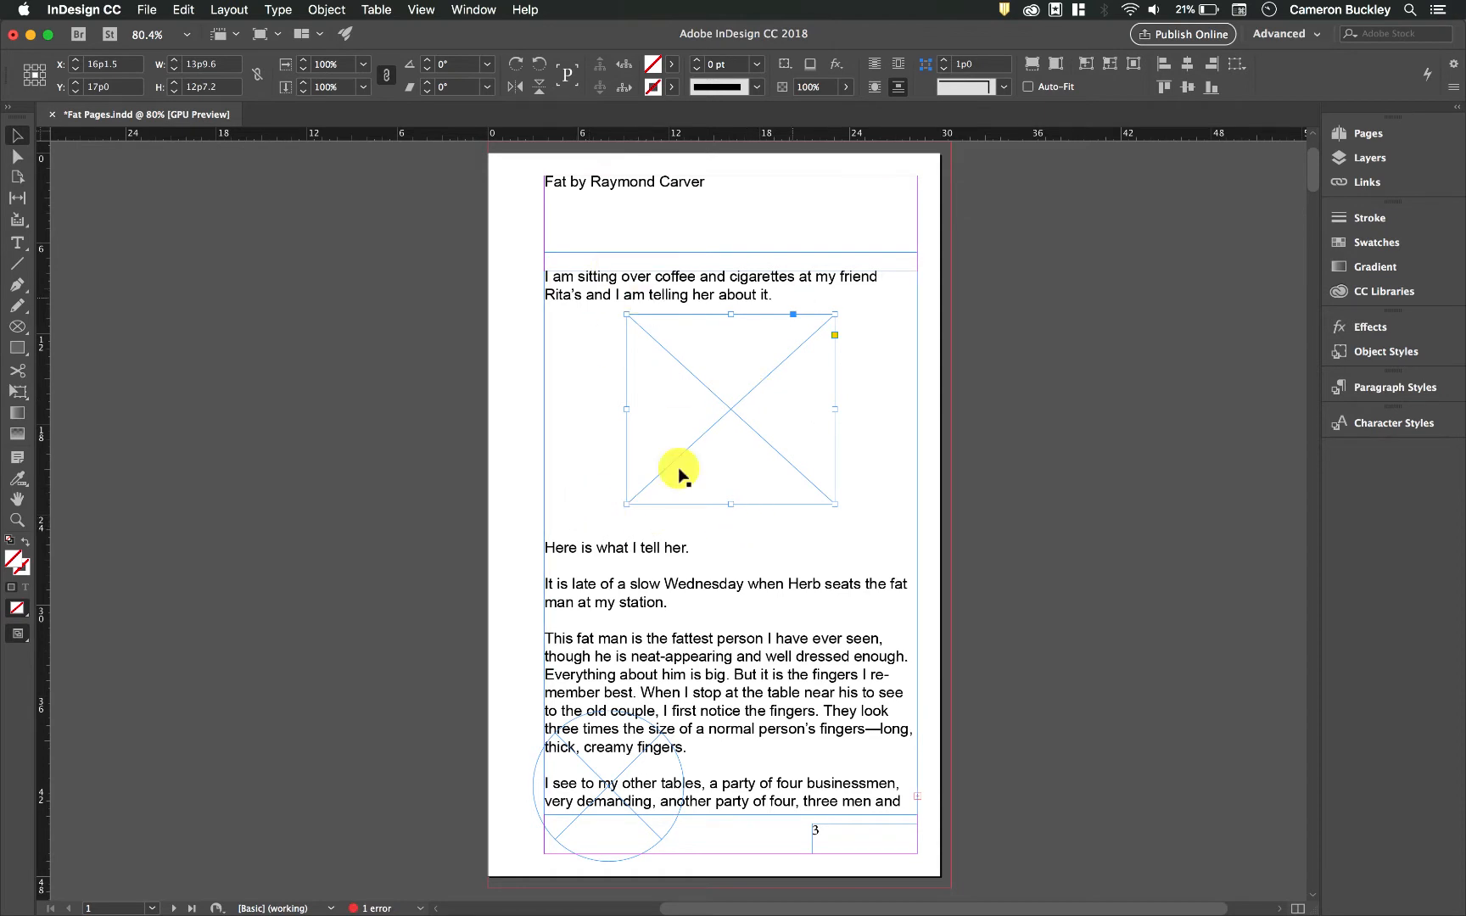
pyautogui.moveTo(747, 428); pyautogui.dragTo(867, 317)
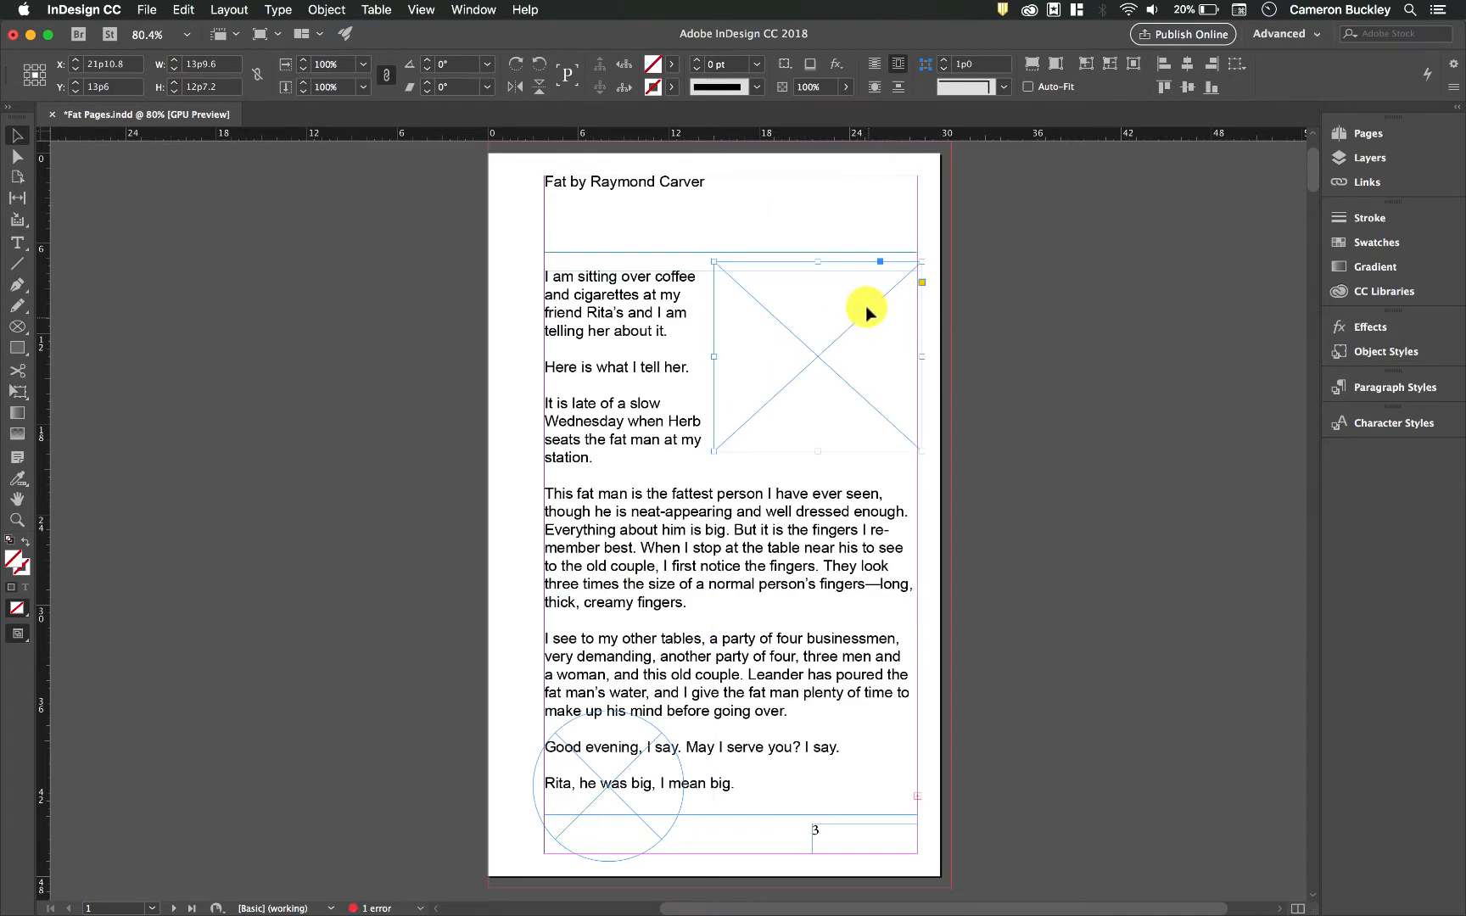
# Step: Place the red hexagon artwork from illustrator.ai in the rectangular frame, using the import options to choose its page
pyautogui.click(147, 10)
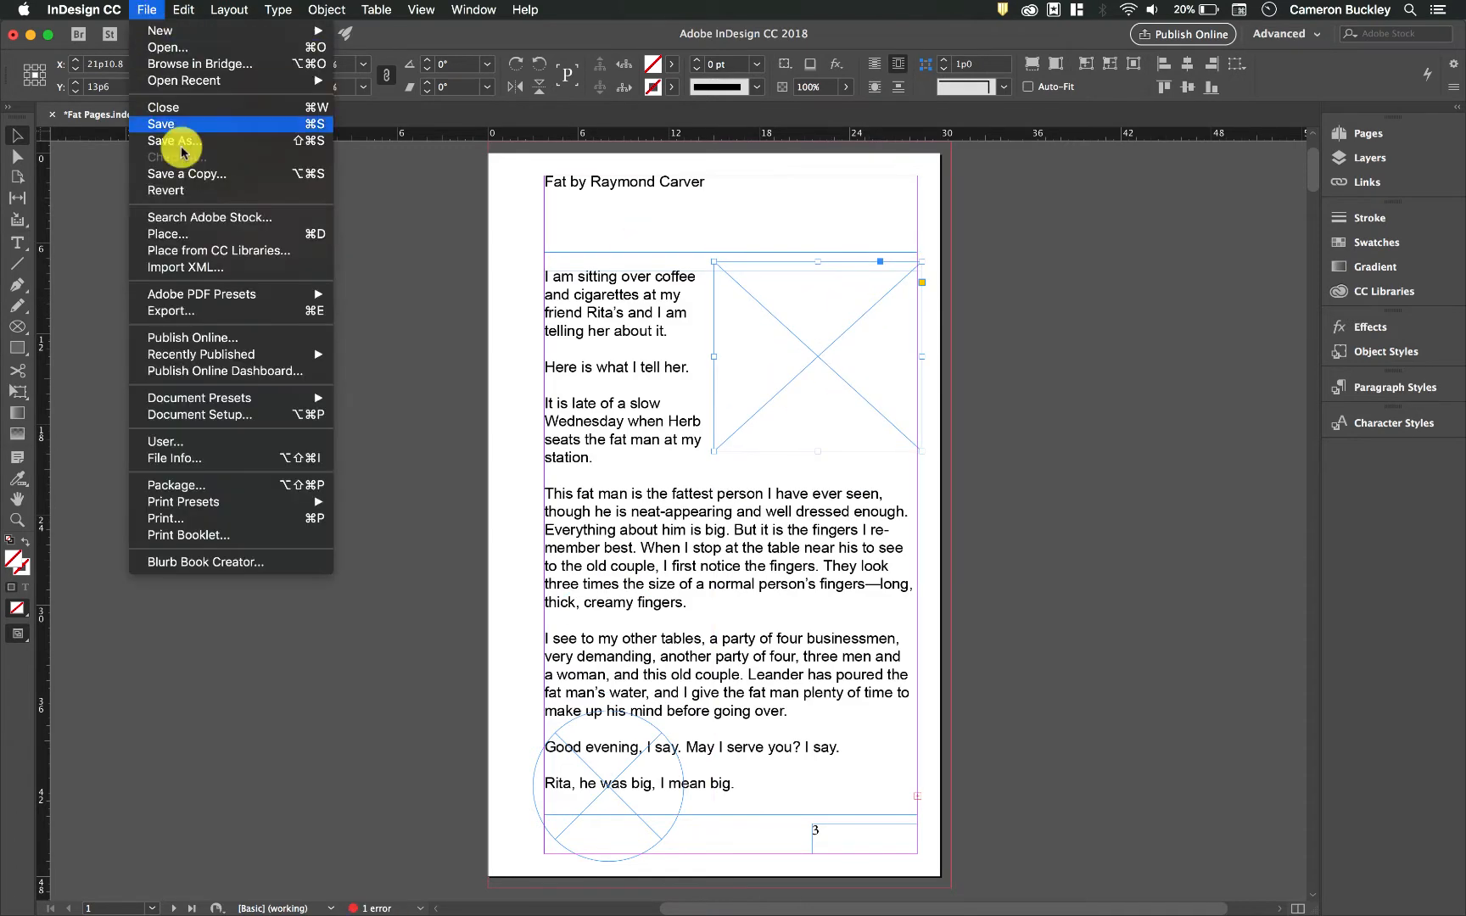
pyautogui.click(242, 241)
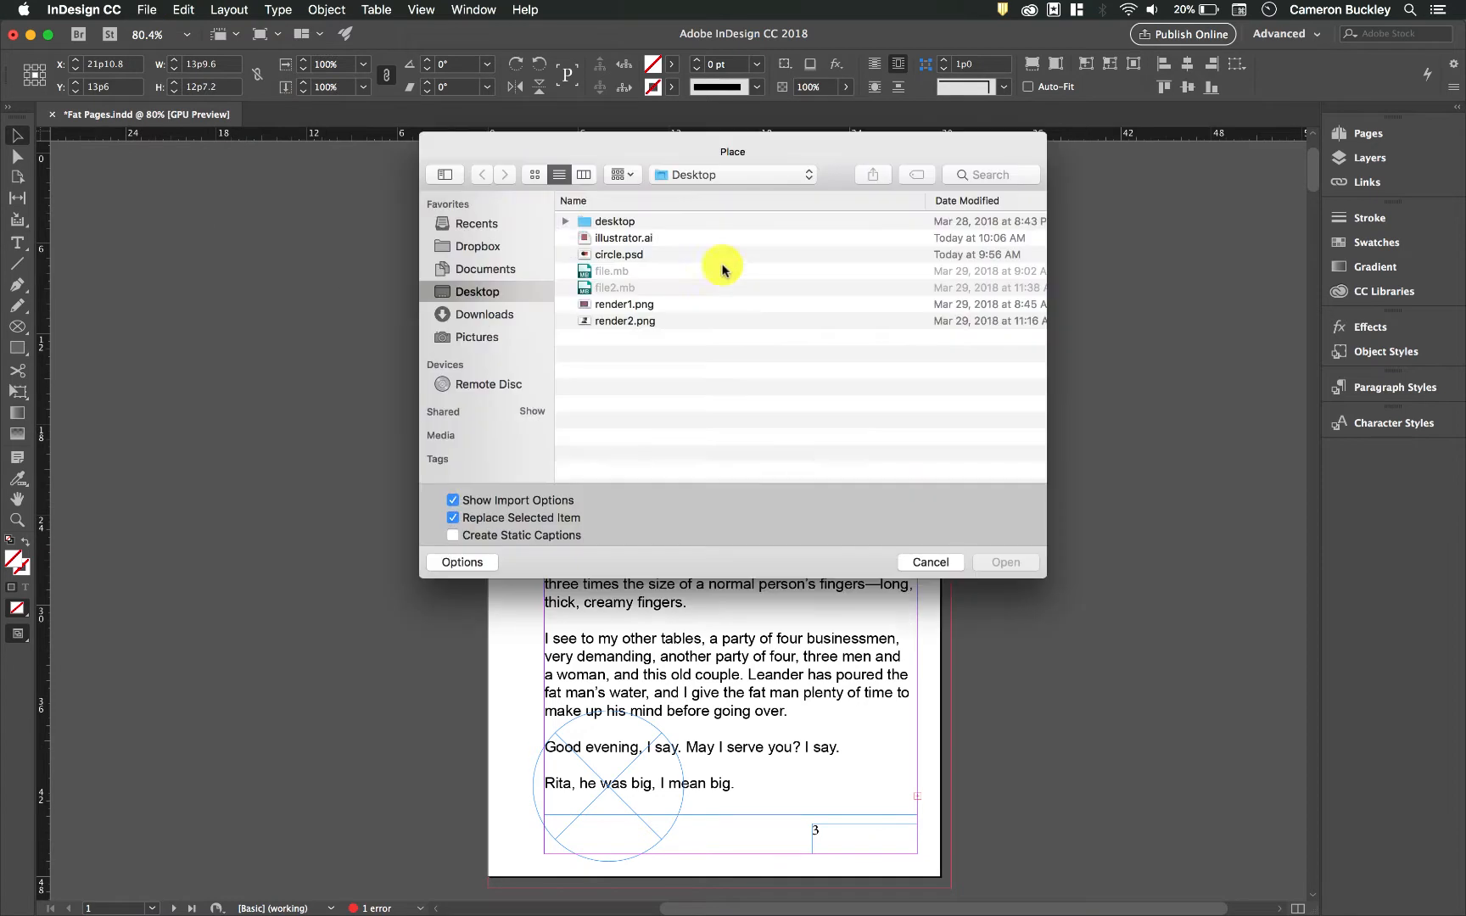
pyautogui.click(638, 246)
pyautogui.click(1005, 563)
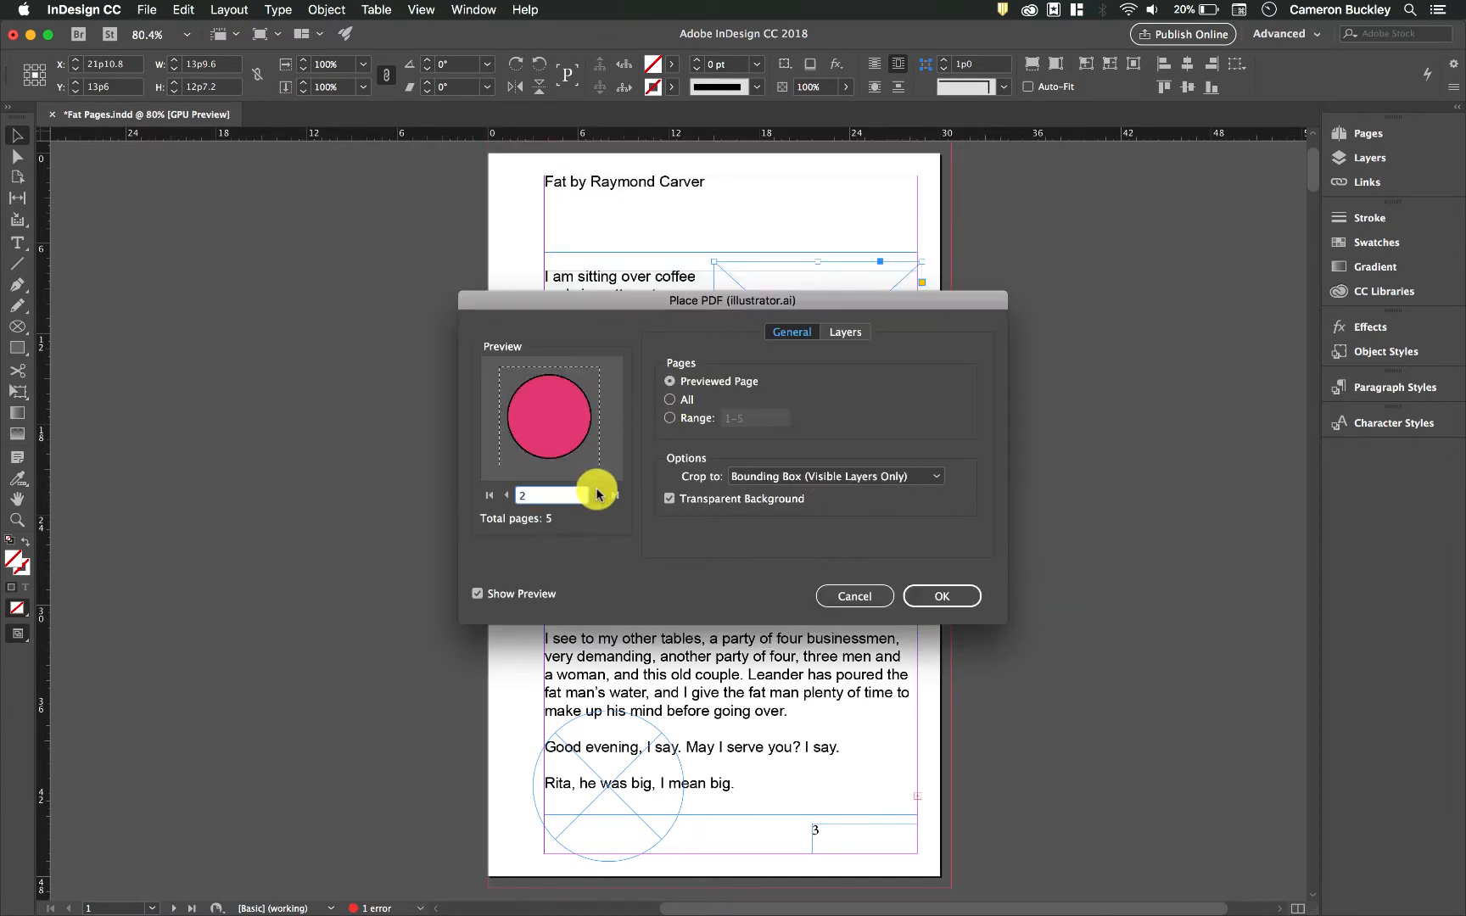
pyautogui.click(950, 587)
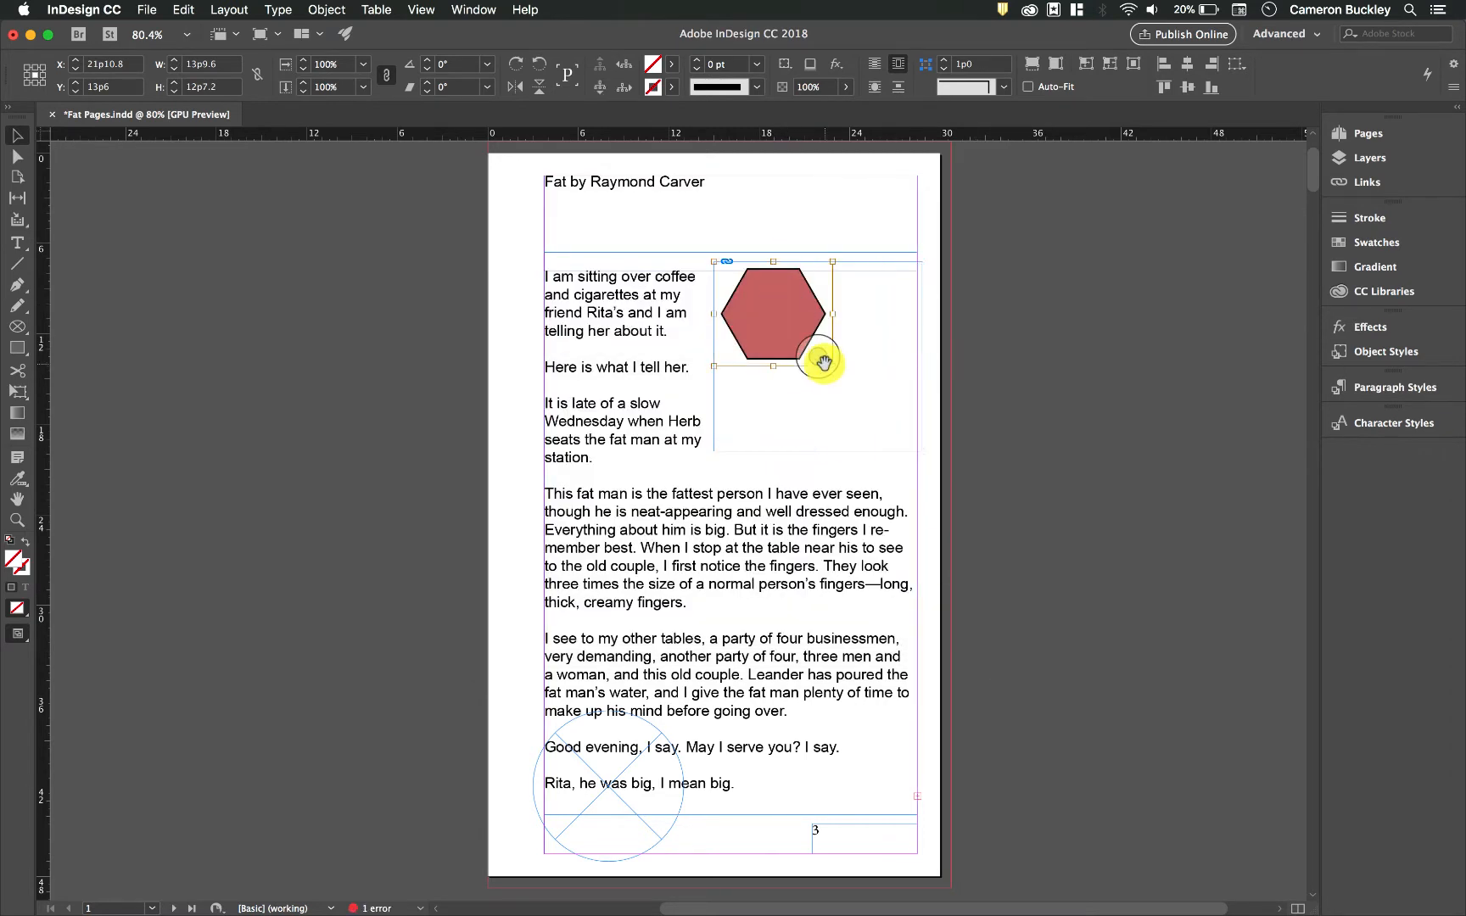
# Step: Enlarge the hexagon artwork to about 139% wide and 141% high, and center it within its frame
pyautogui.moveTo(823, 359); pyautogui.dragTo(861, 406)
pyautogui.moveTo(872, 303); pyautogui.dragTo(874, 341)
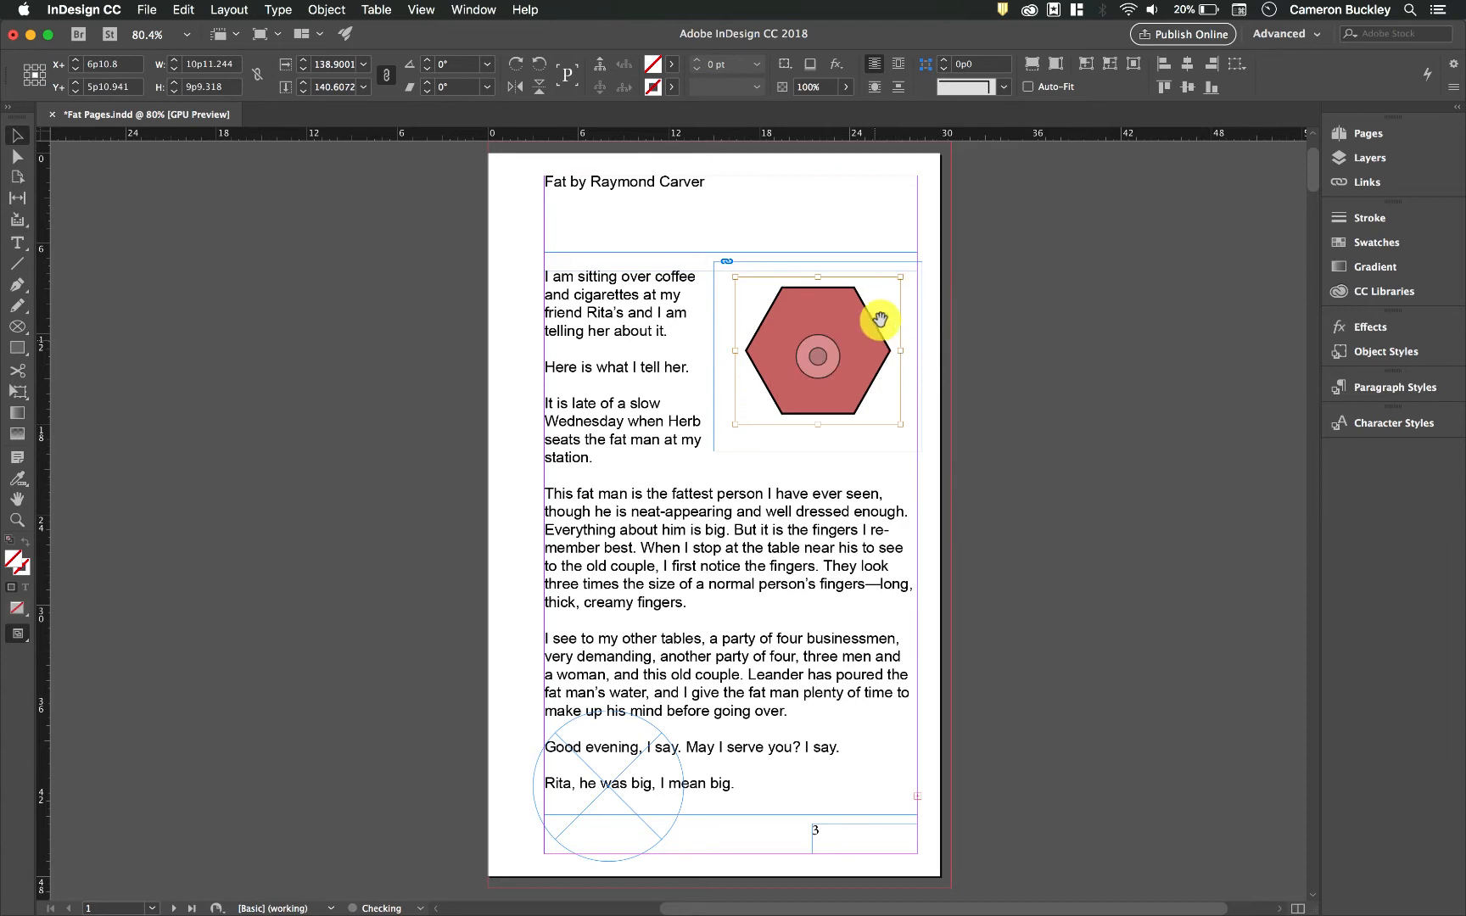
pyautogui.click(975, 312)
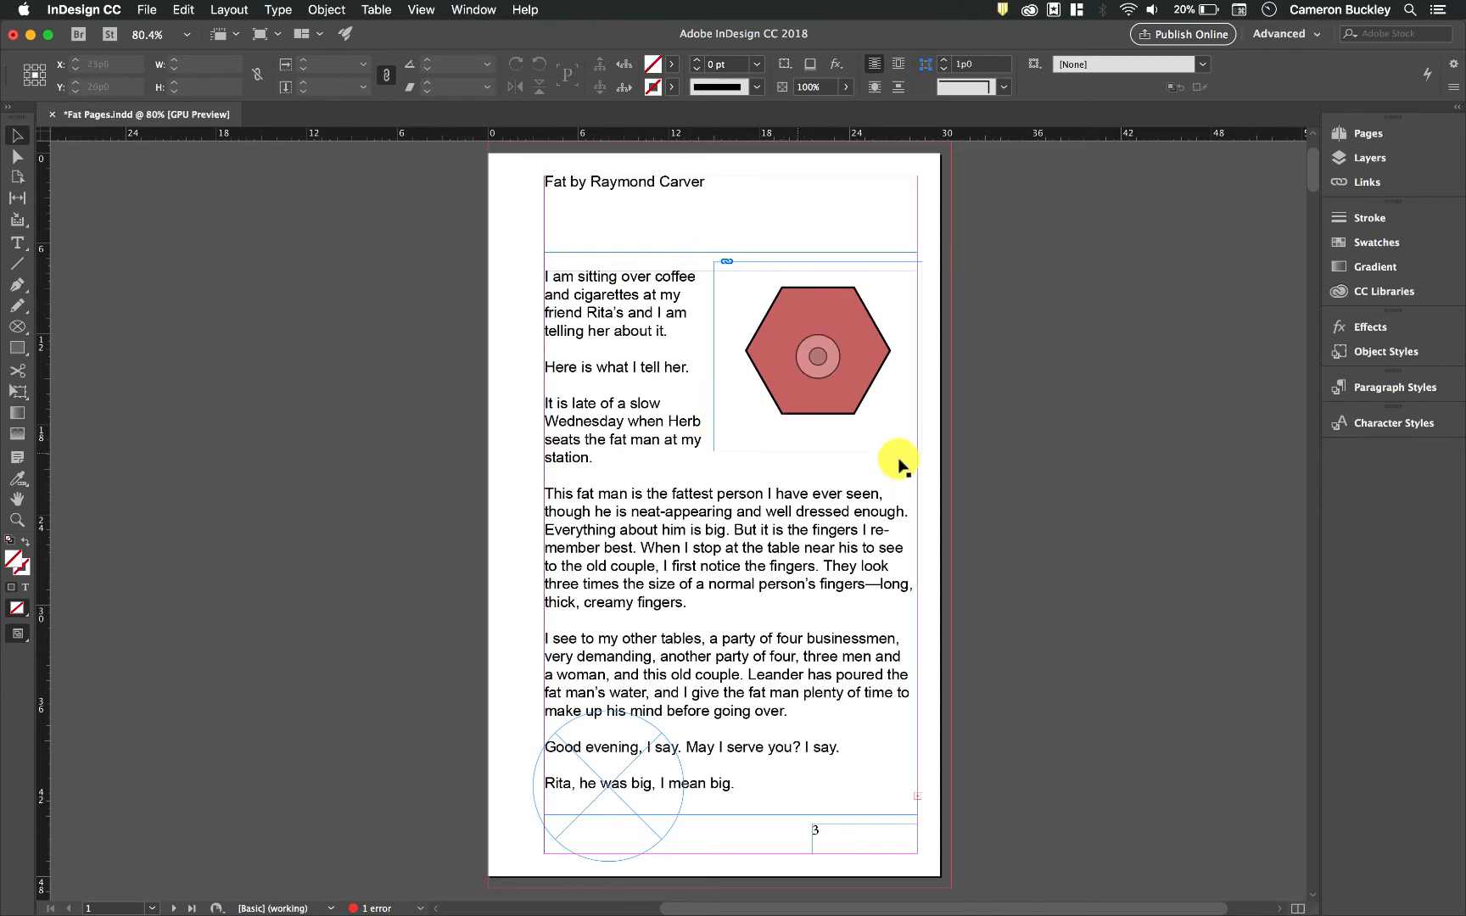
# Step: Set the hexagon frame's text wrap to follow the object shape and select the artwork inside the frame
pyautogui.click(756, 275)
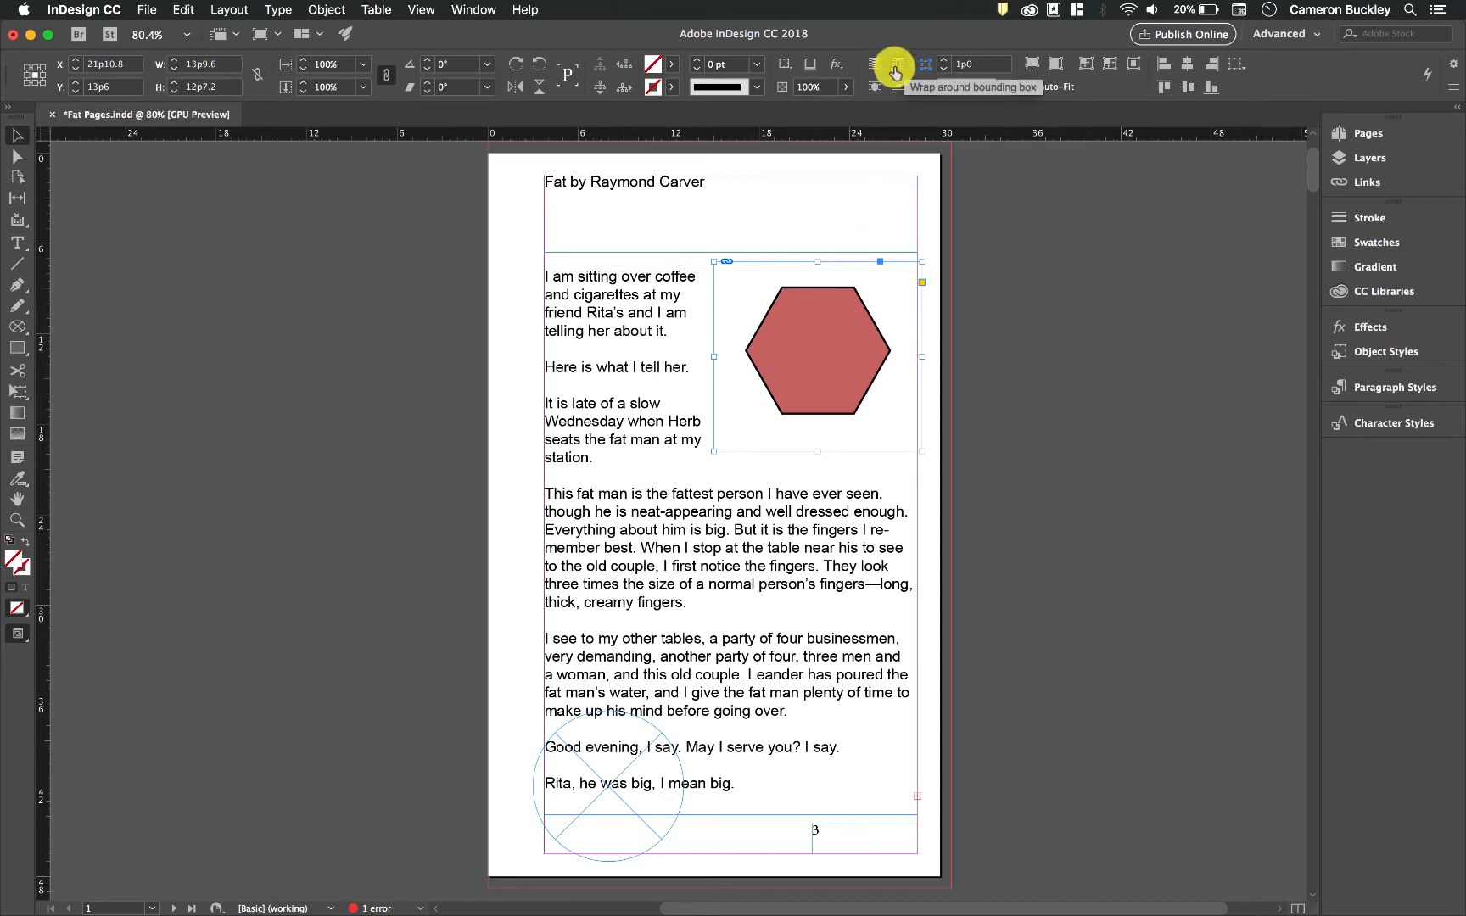
pyautogui.click(878, 88)
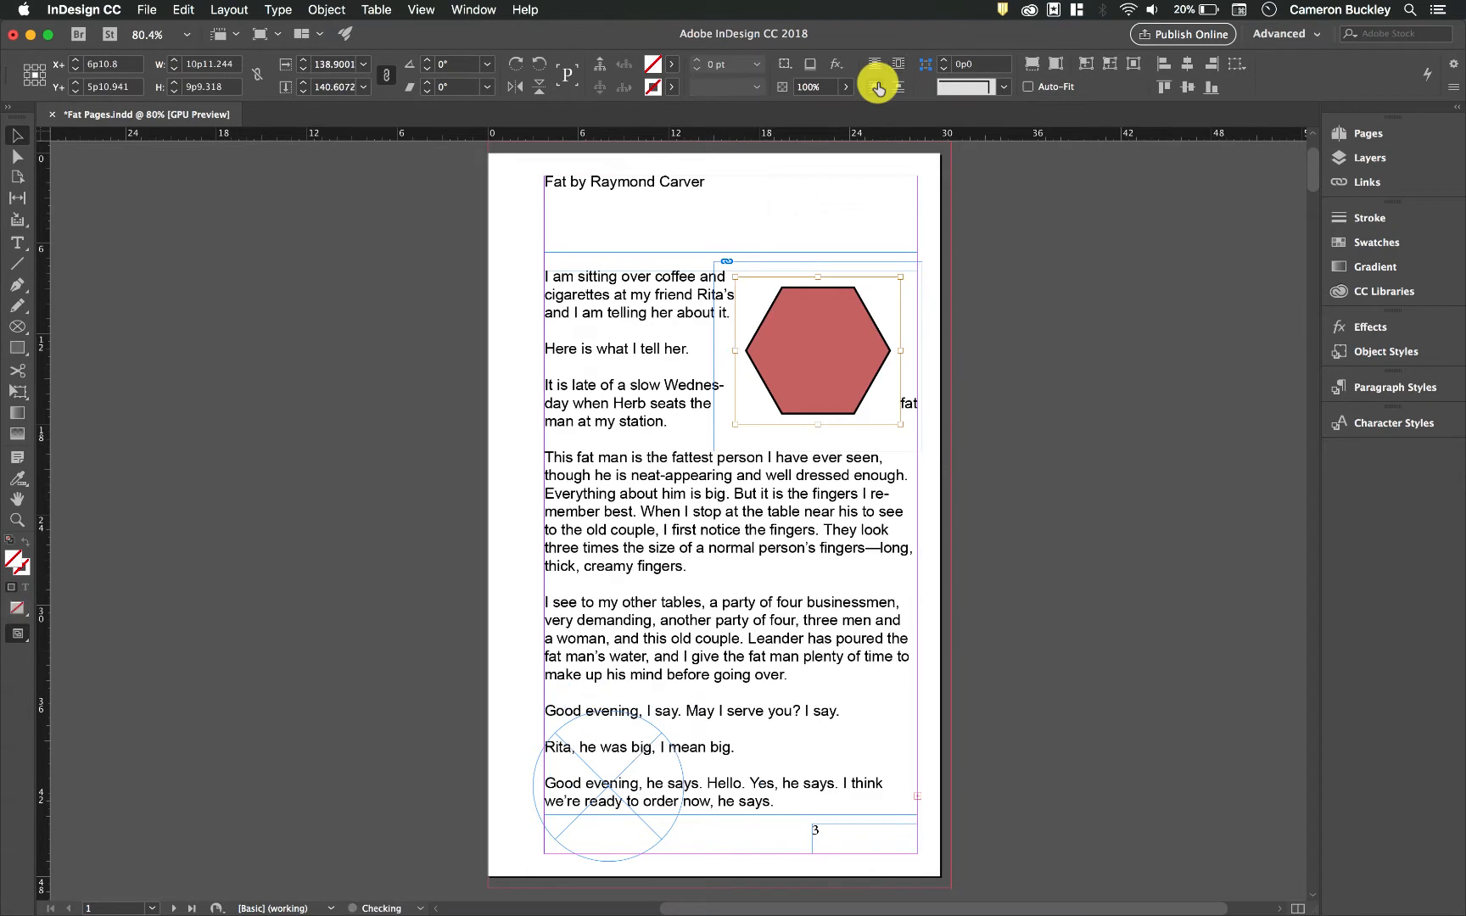
pyautogui.click(818, 356)
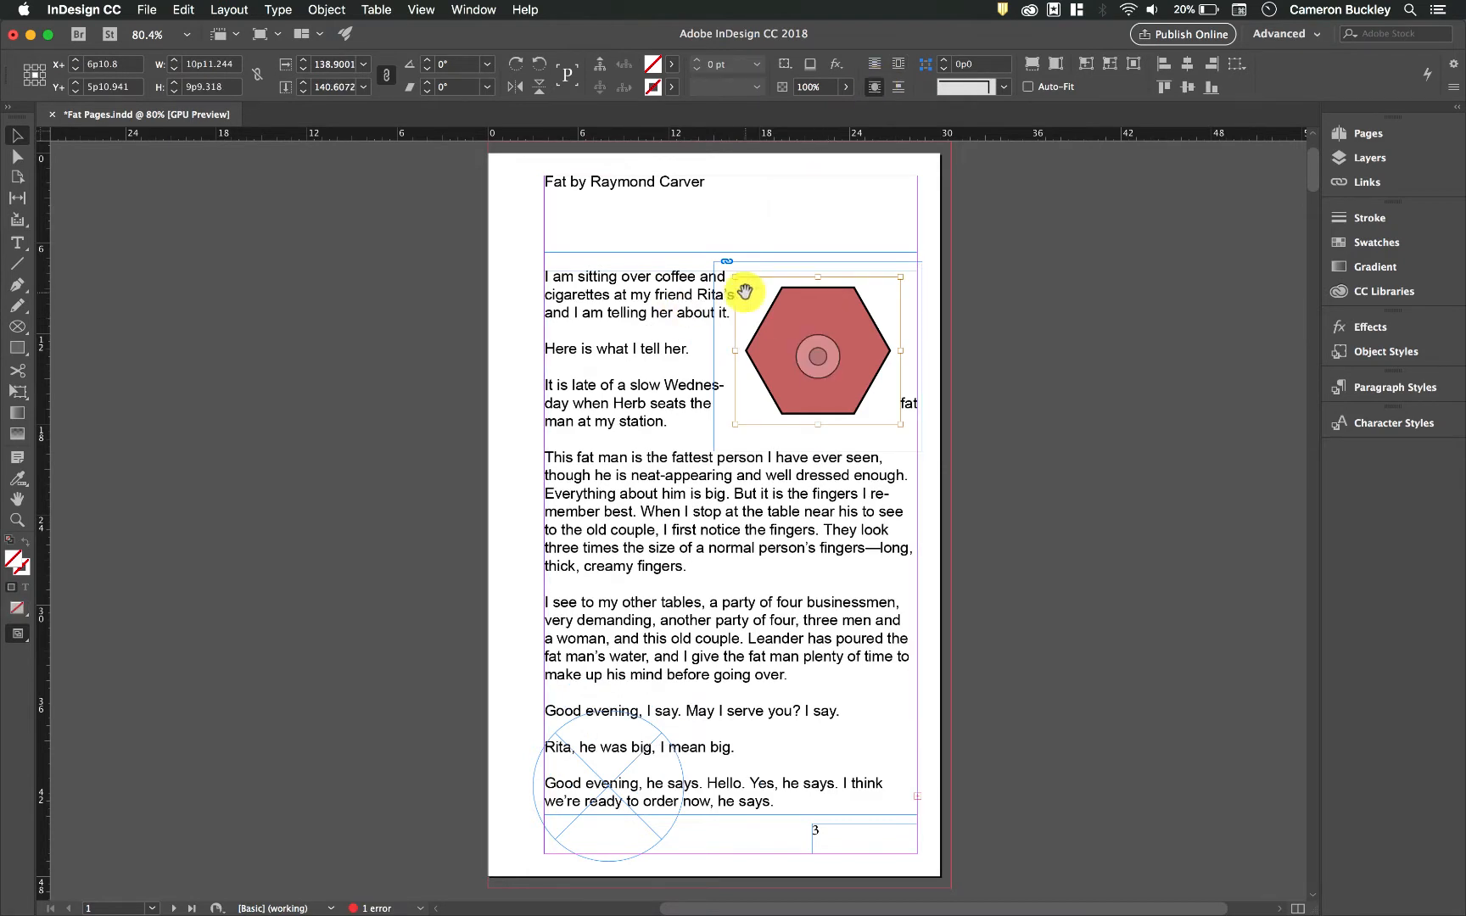
# Step: Reduce the hexagon artwork to about 113% wide and 109% high and move it into the upper-right corner of its frame
pyautogui.click(951, 321)
pyautogui.click(825, 336)
pyautogui.click(823, 354)
pyautogui.moveTo(823, 354); pyautogui.dragTo(803, 354)
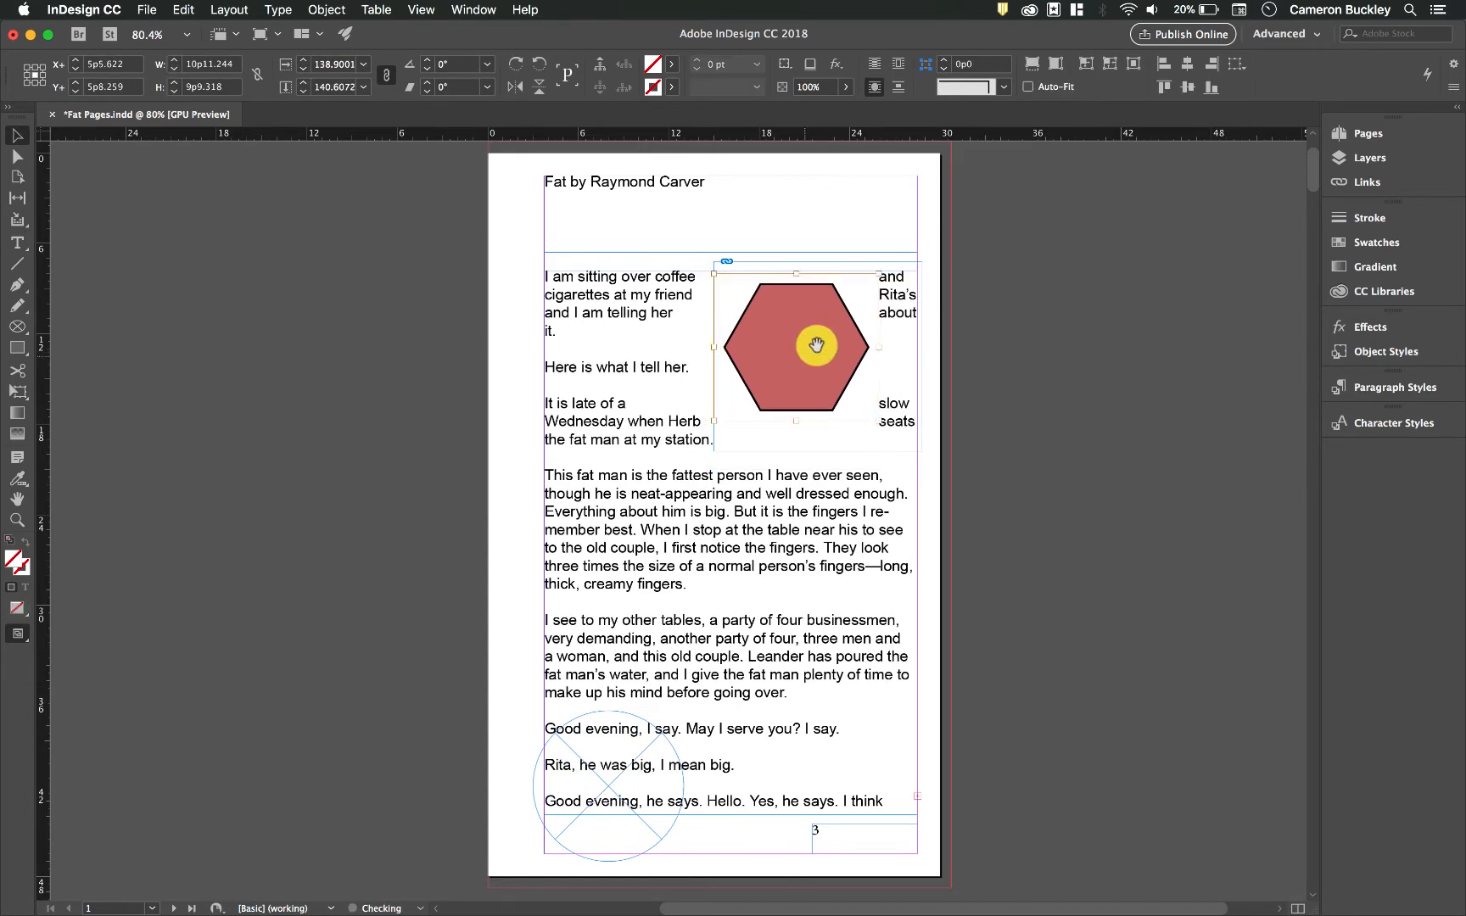
pyautogui.moveTo(878, 421); pyautogui.dragTo(857, 393)
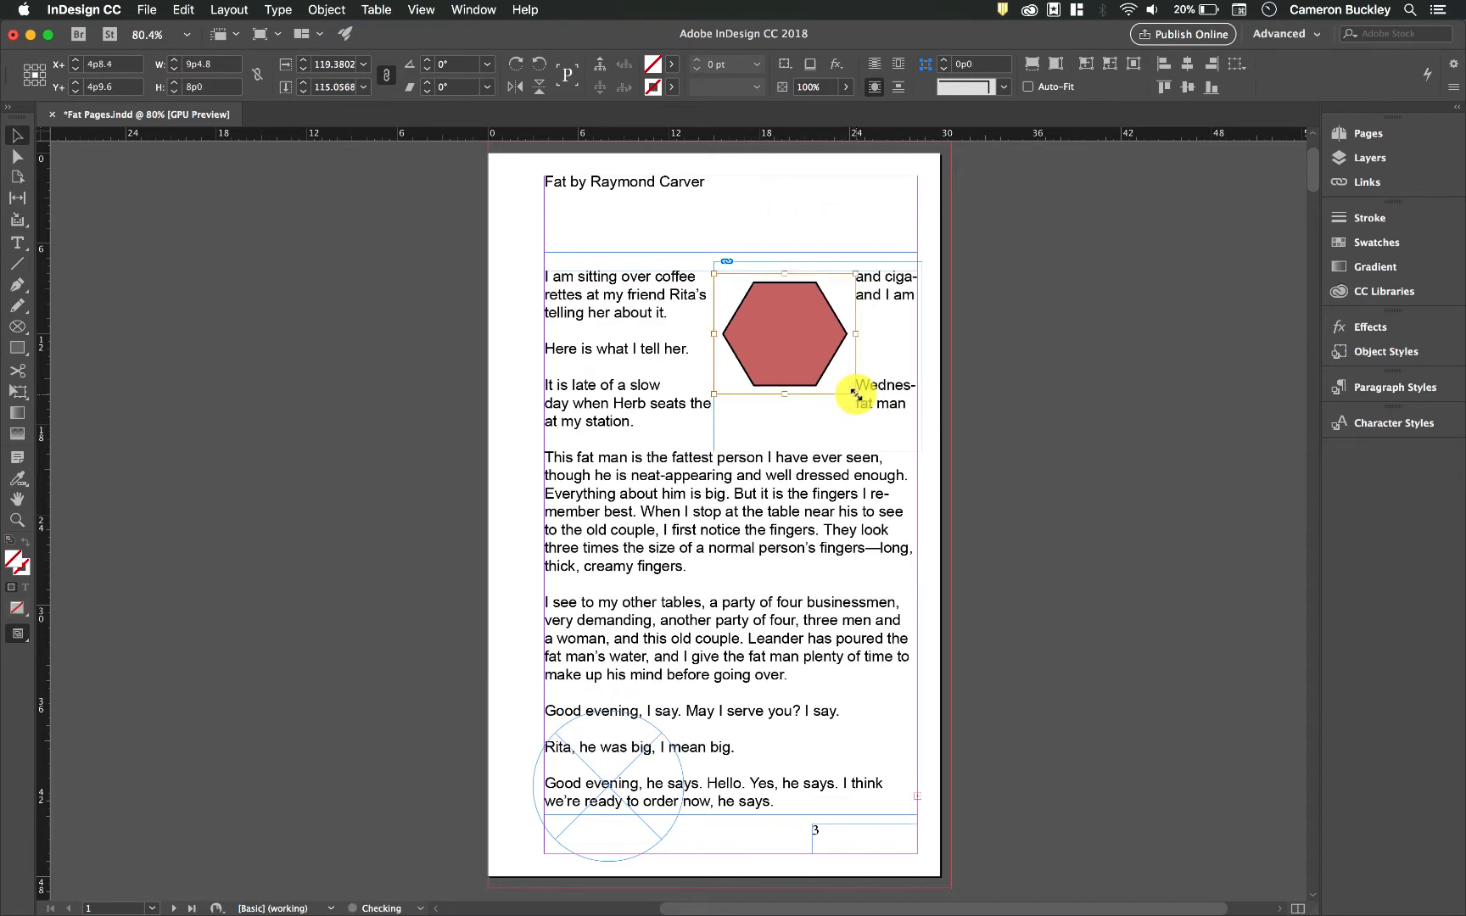
pyautogui.moveTo(785, 335); pyautogui.dragTo(809, 346)
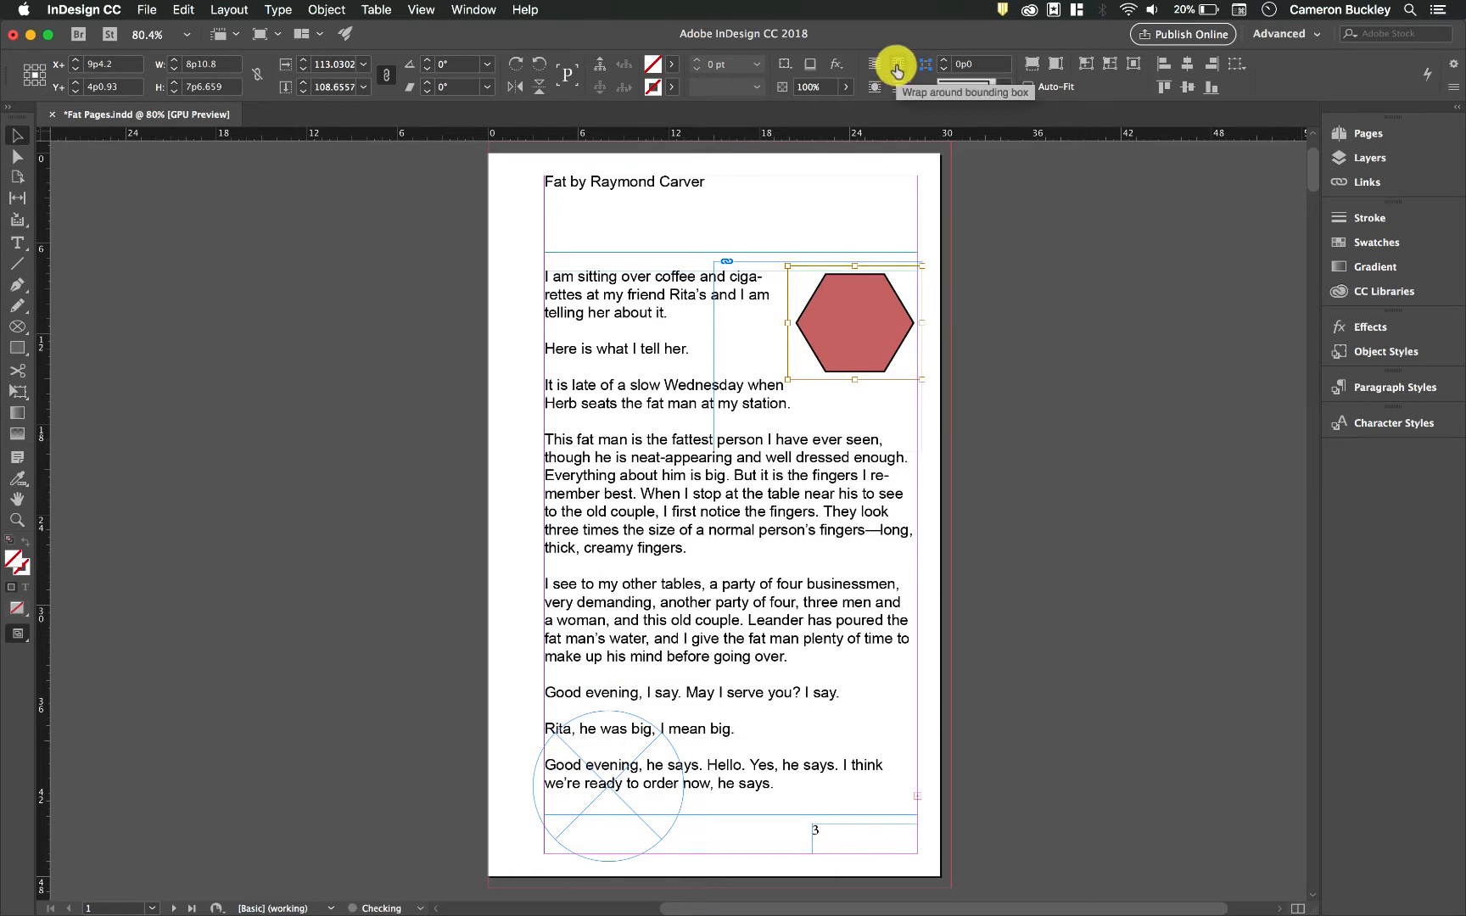
# Step: Switch the hexagon frame's text wrap to the bounding box
pyautogui.click(974, 340)
pyautogui.click(857, 312)
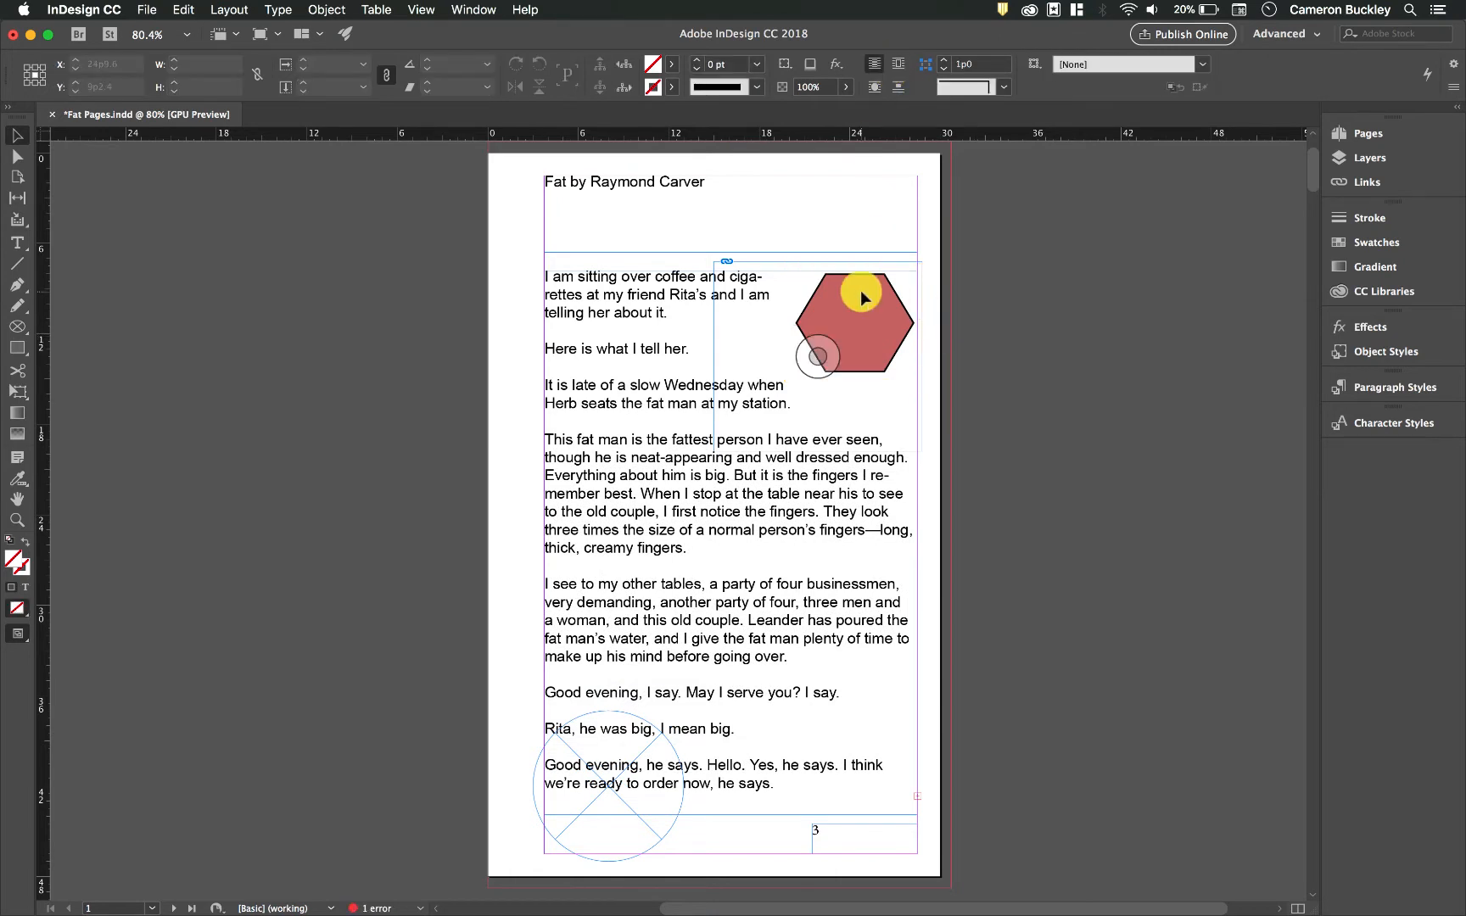
pyautogui.click(902, 65)
pyautogui.click(989, 298)
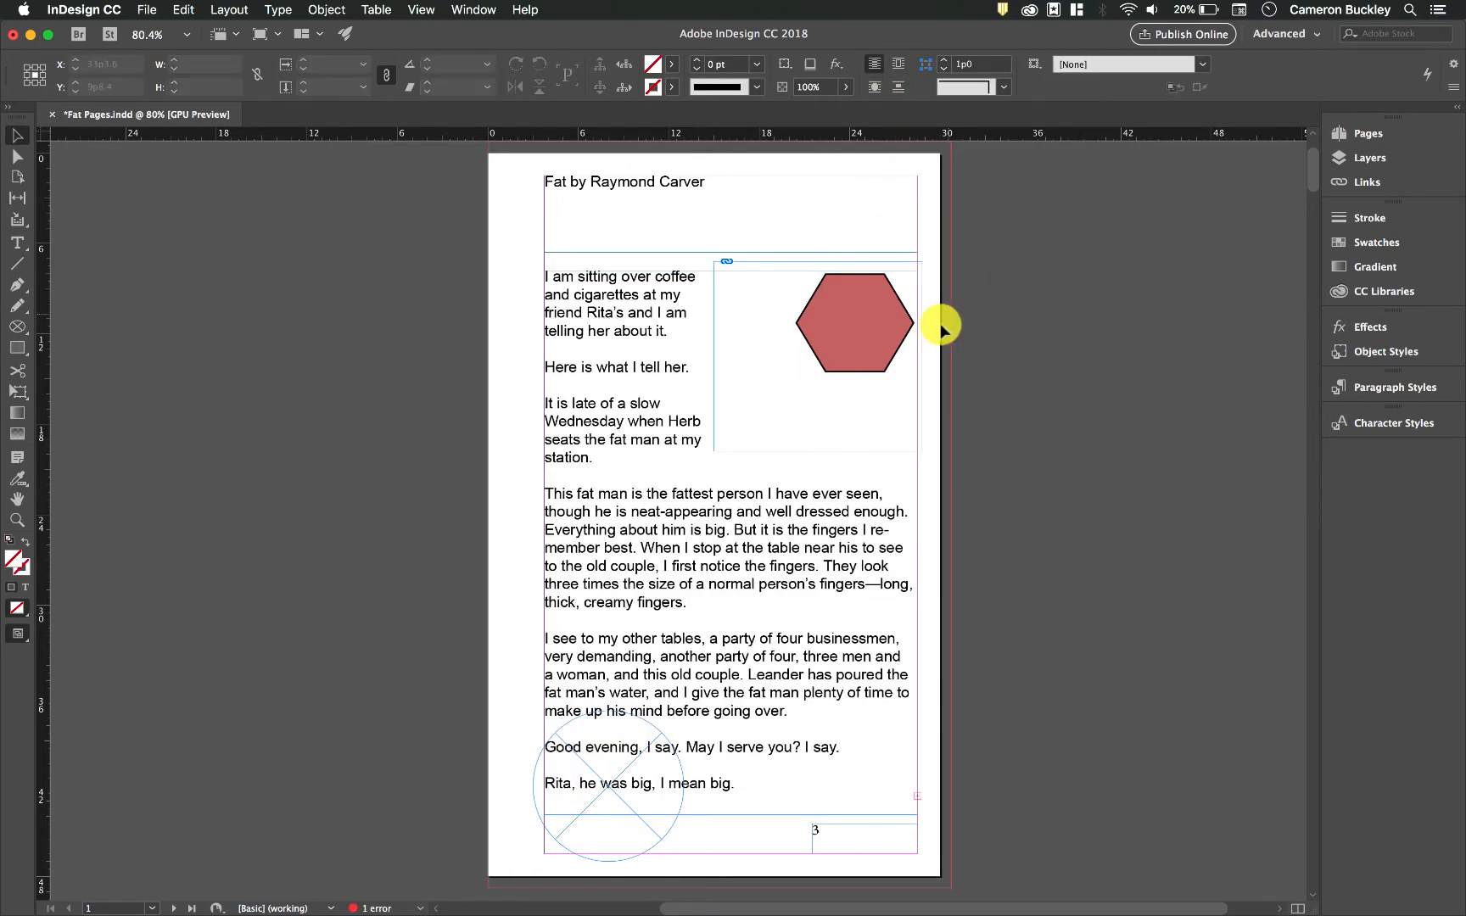
# Step: Place the striped image in the circular frame at the page's lower-left corner
pyautogui.click(637, 755)
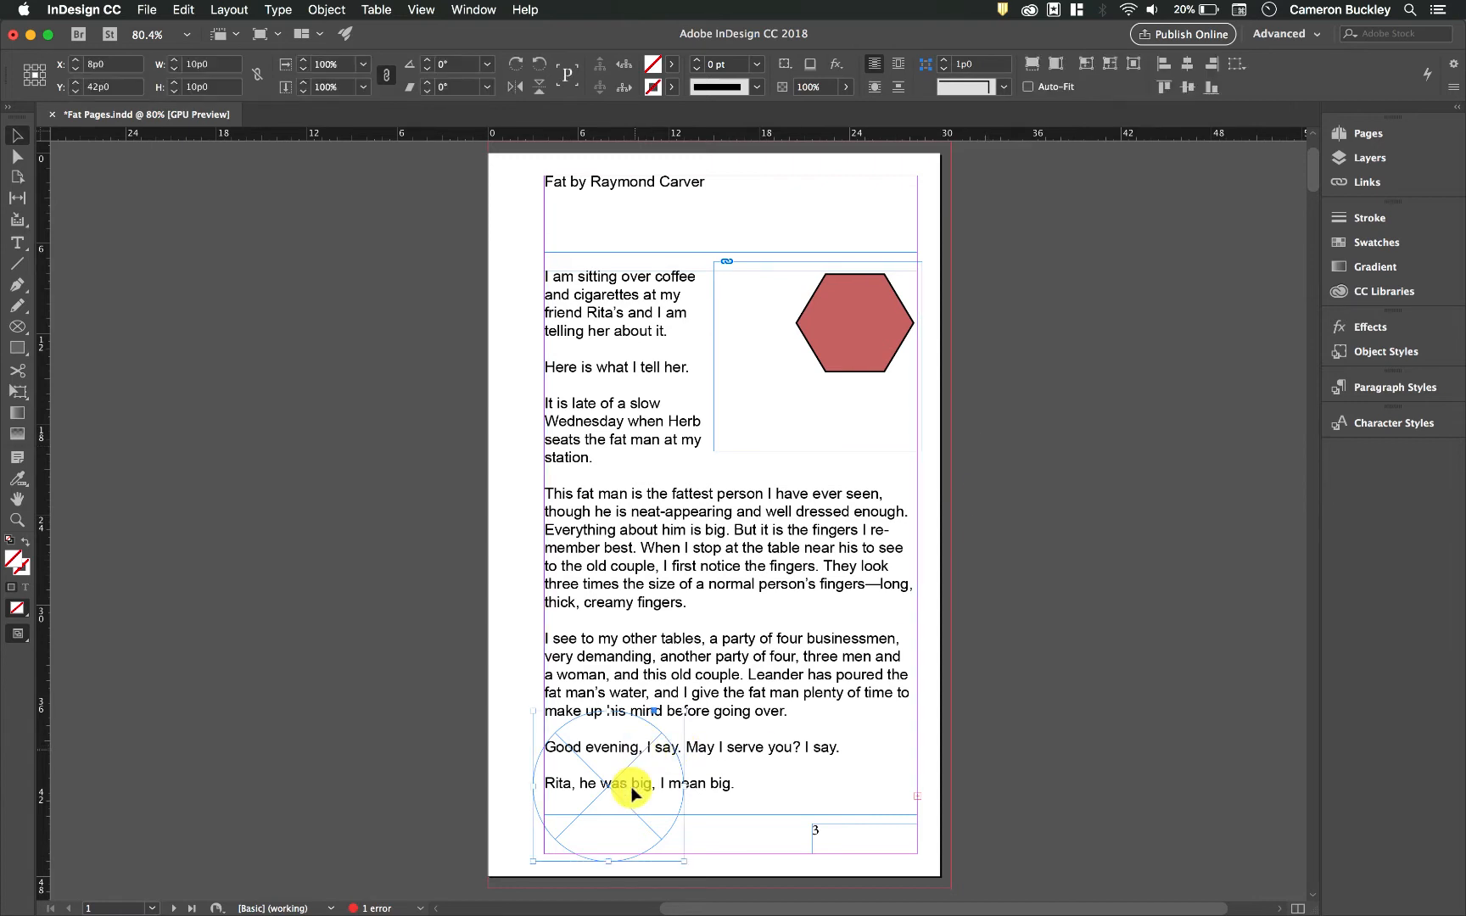
pyautogui.click(149, 10)
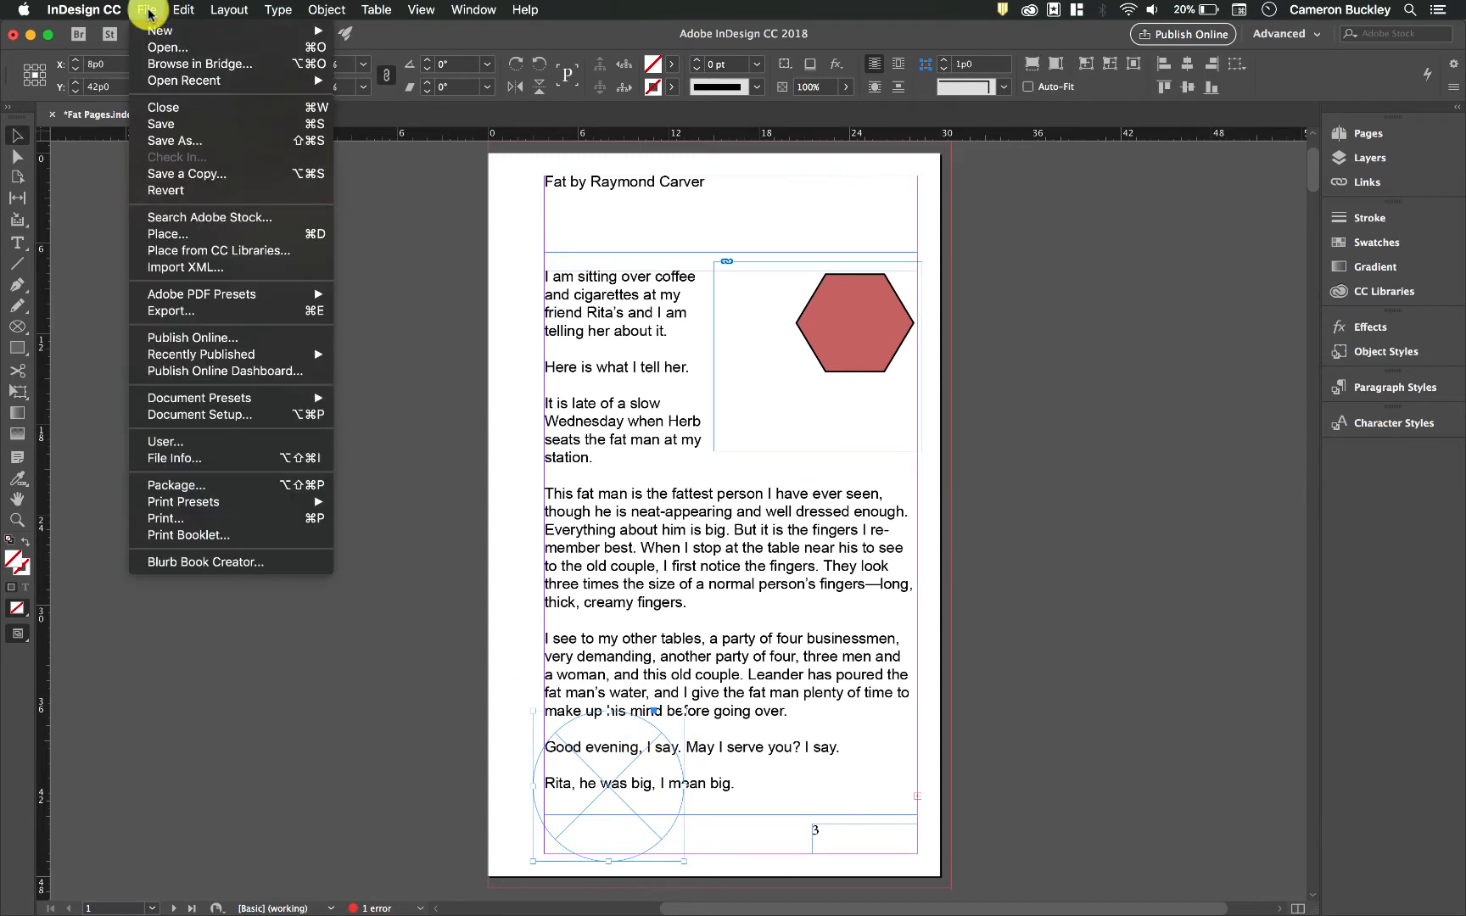
pyautogui.click(218, 234)
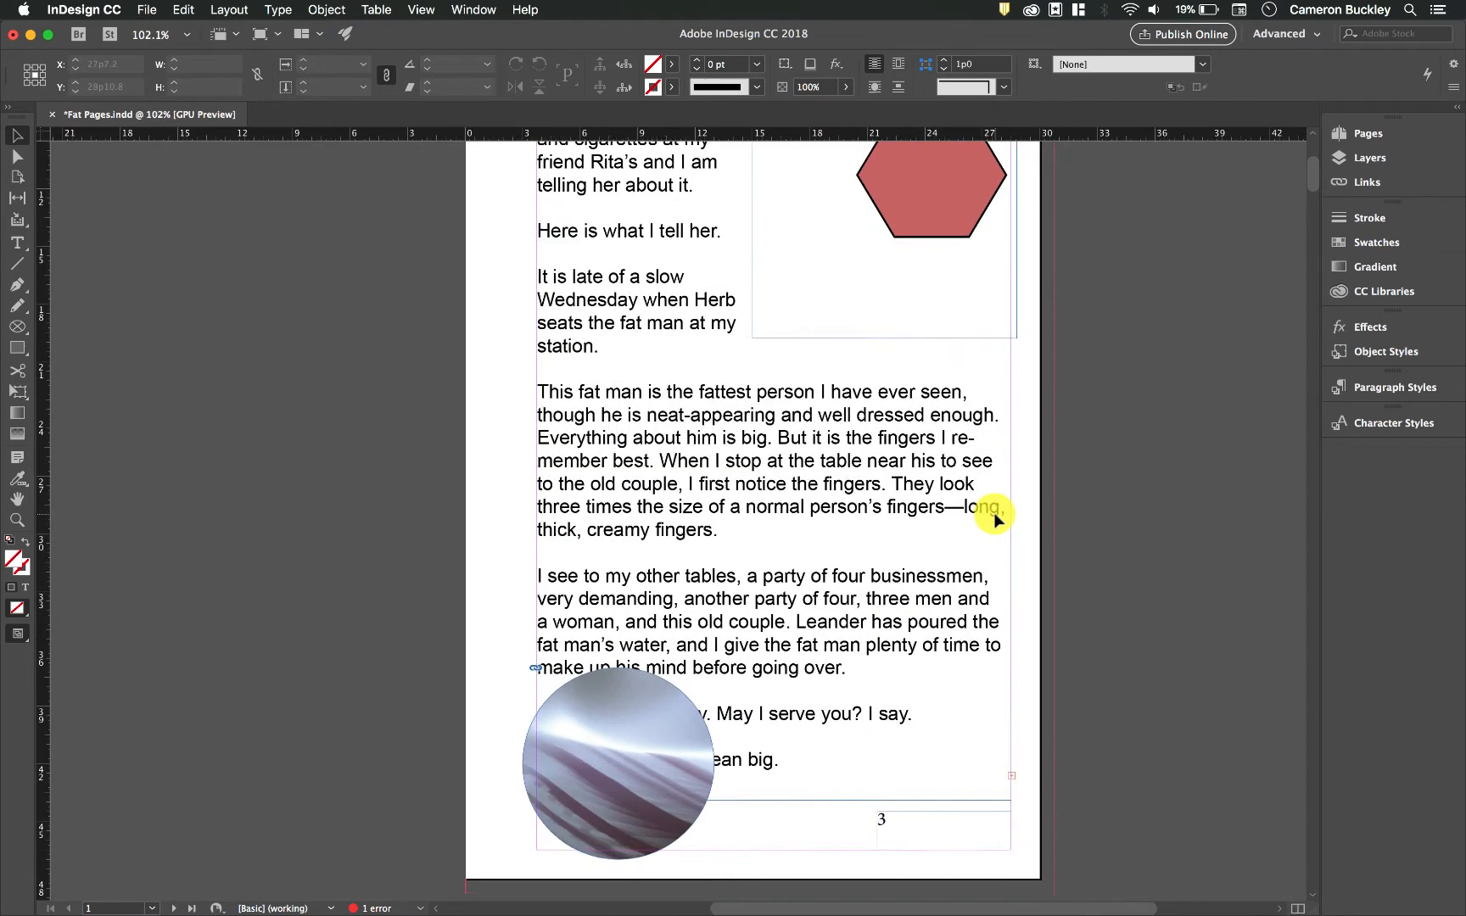
# Step: Move the circular image up inside the page margins to X 9p0.6, Y 39p3 and wrap the text around its object shape
pyautogui.scroll(-5, 995, 518)
pyautogui.scroll(4, 984, 476)
pyautogui.hscroll(1, 984, 475)
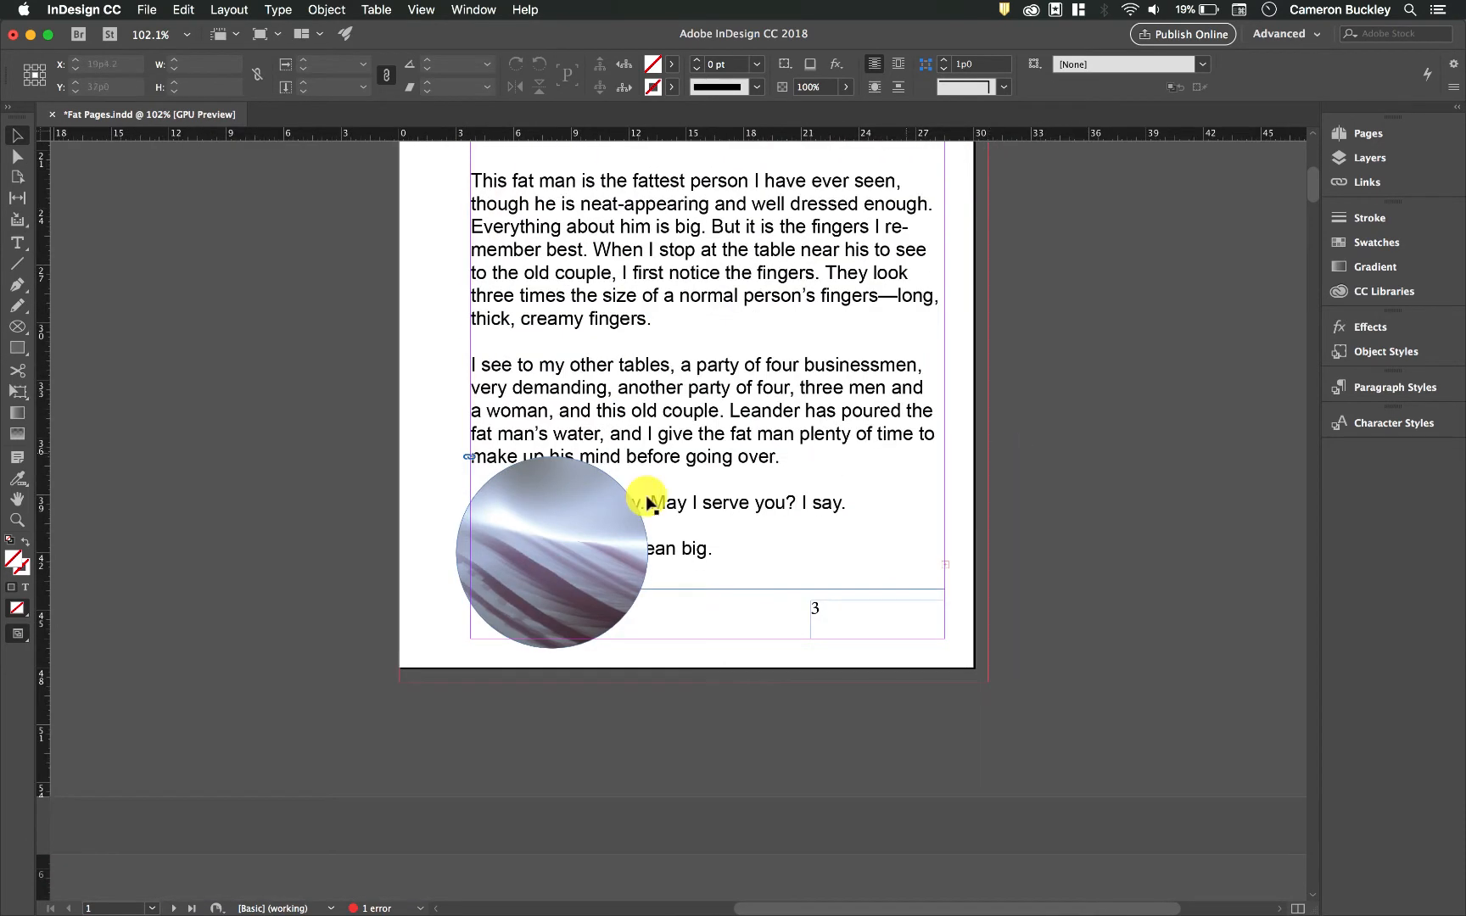
pyautogui.moveTo(603, 490)
pyautogui.mouseDown()
pyautogui.moveTo(689, 463)
pyautogui.moveTo(600, 476)
pyautogui.mouseUp()
pyautogui.click(898, 66)
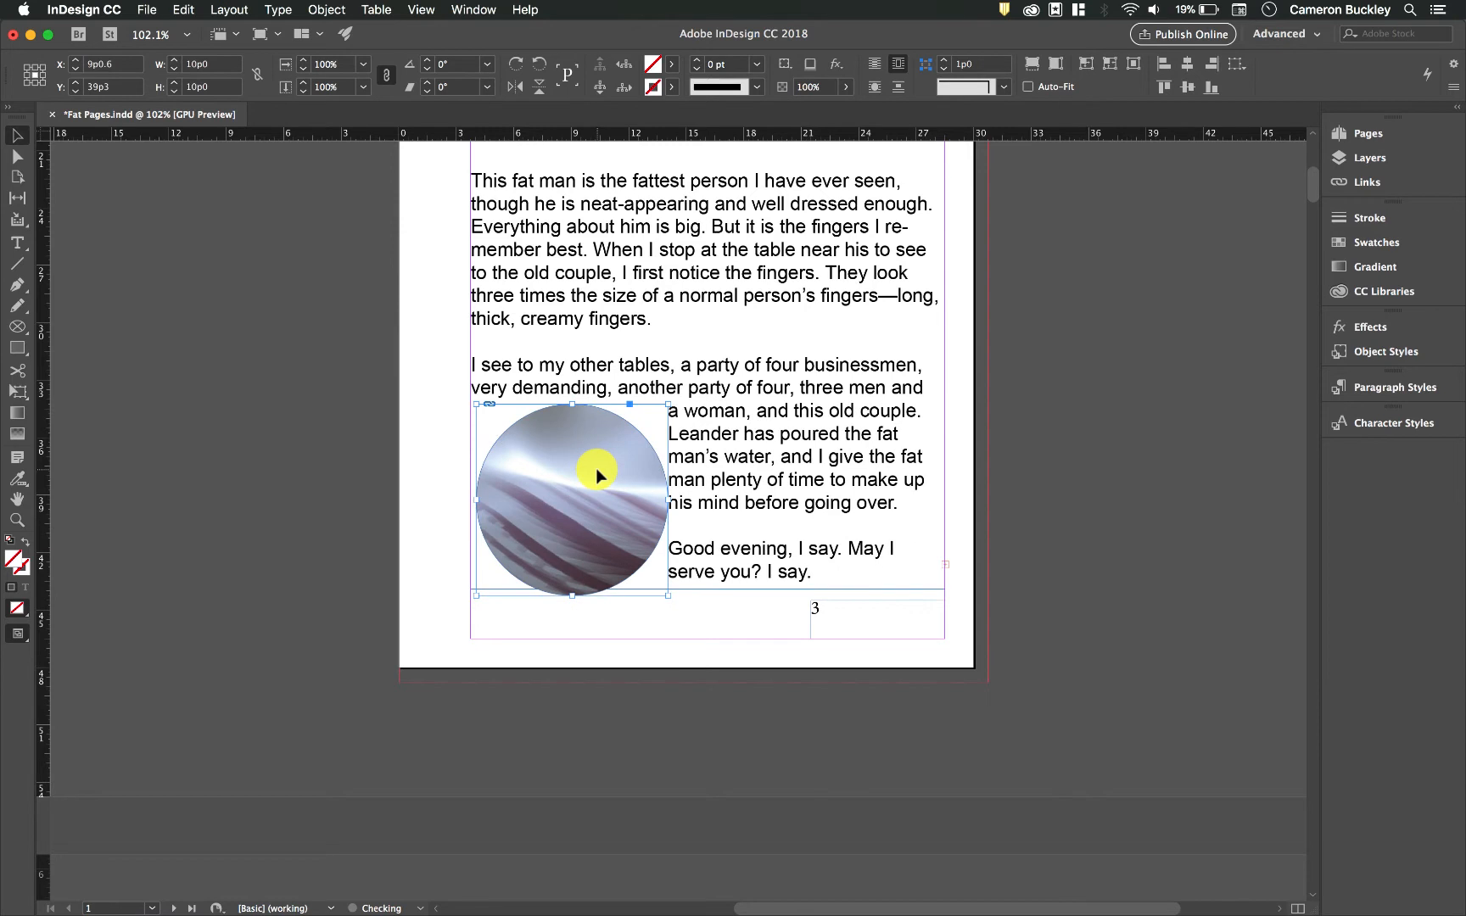
pyautogui.click(877, 86)
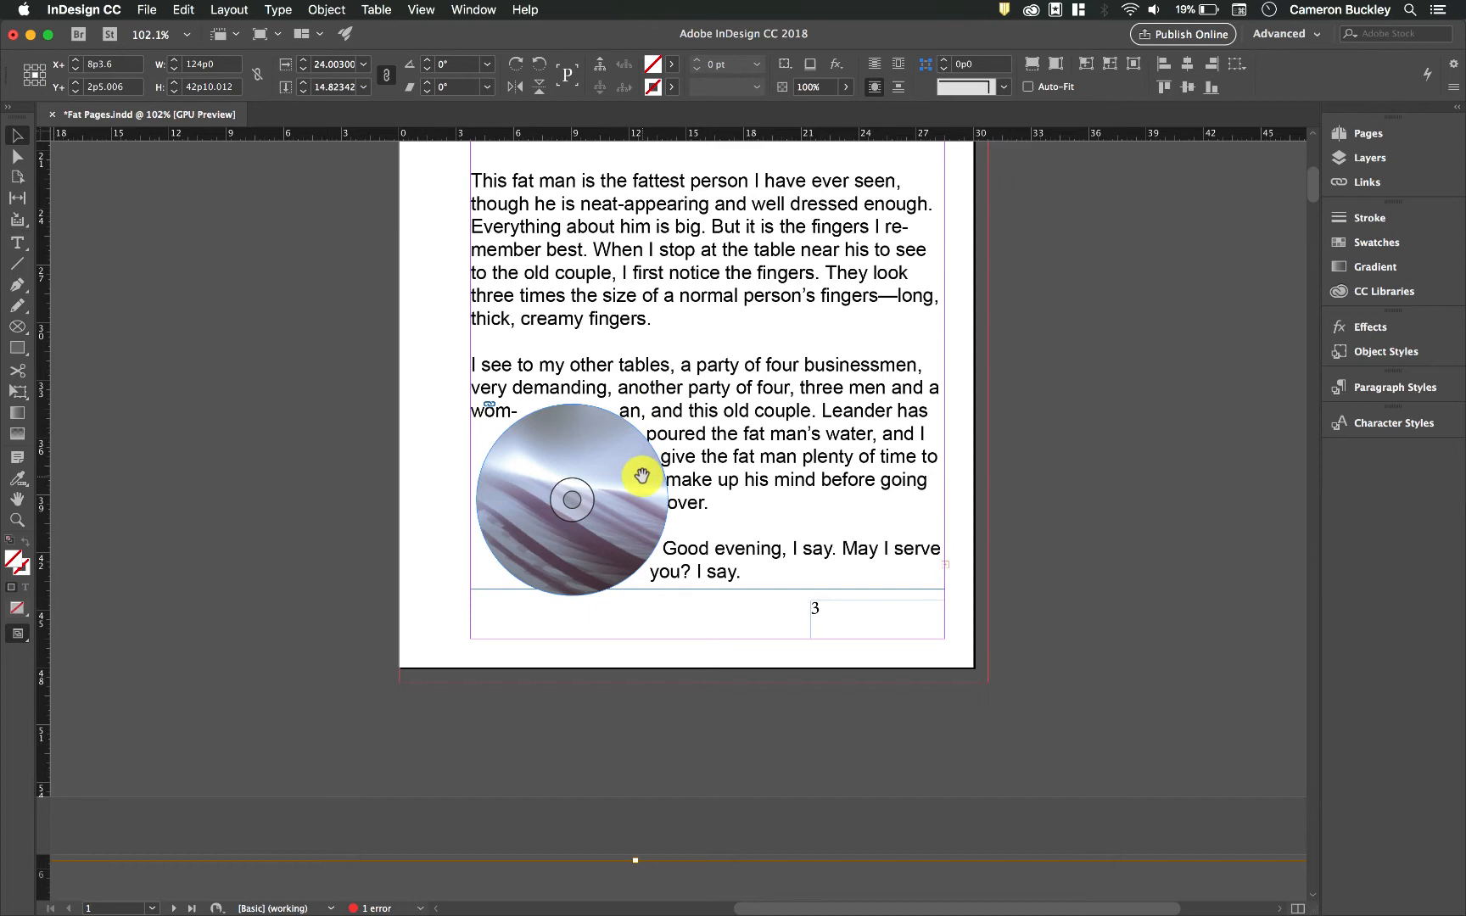
# Step: Shift the striped image within the circle, and move the circular frame toward the middle of the text column at X 15p0, Y 38p4.2
pyautogui.moveTo(638, 475); pyautogui.dragTo(695, 465)
pyautogui.moveTo(593, 485); pyautogui.dragTo(612, 469)
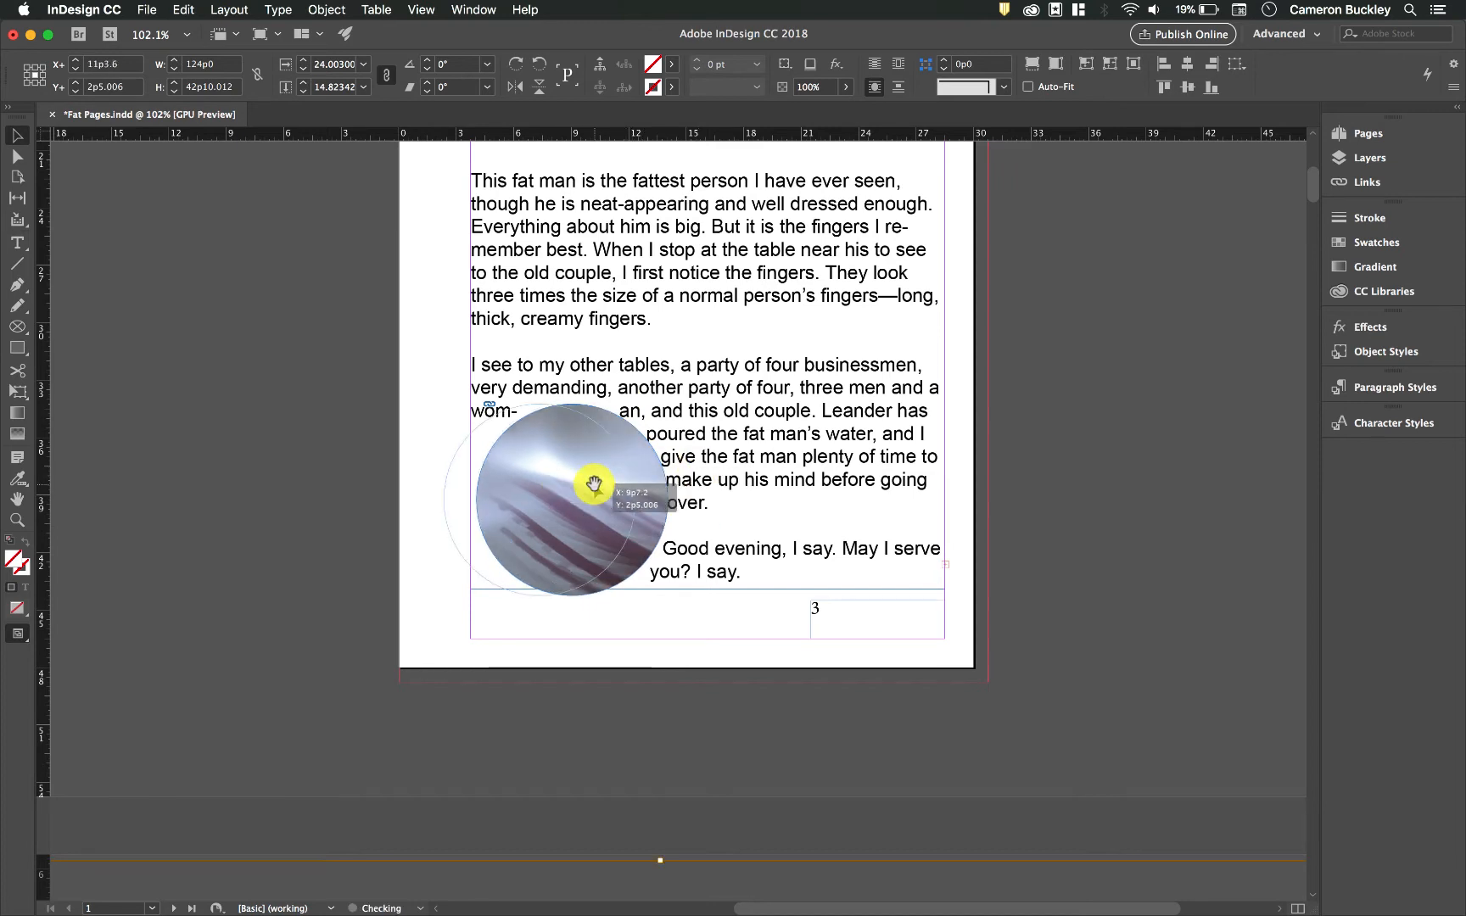
pyautogui.click(989, 481)
pyautogui.click(658, 469)
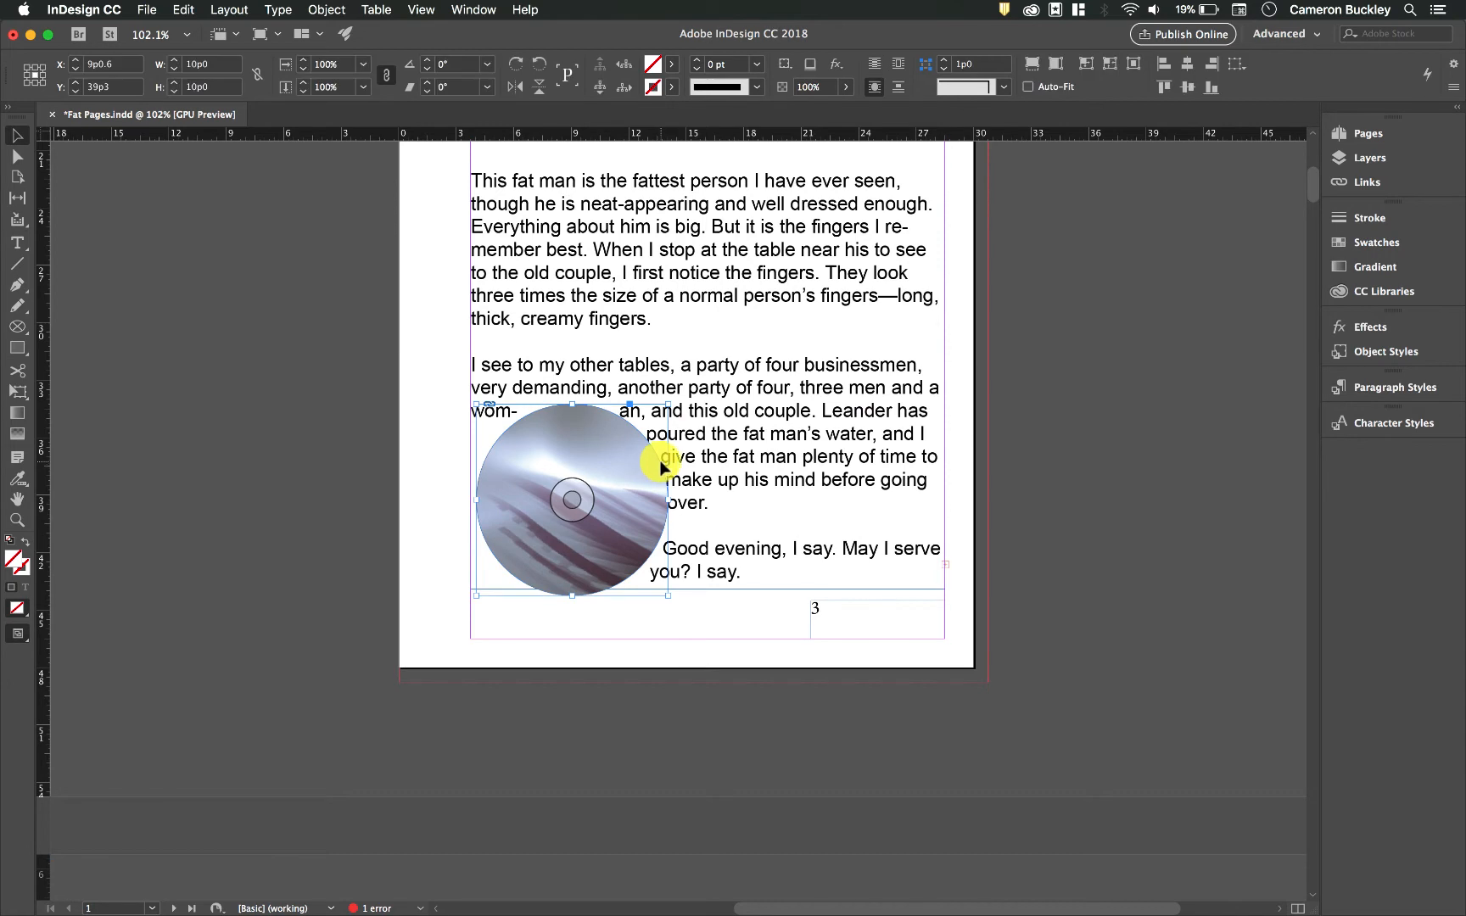
pyautogui.moveTo(660, 467); pyautogui.dragTo(773, 443)
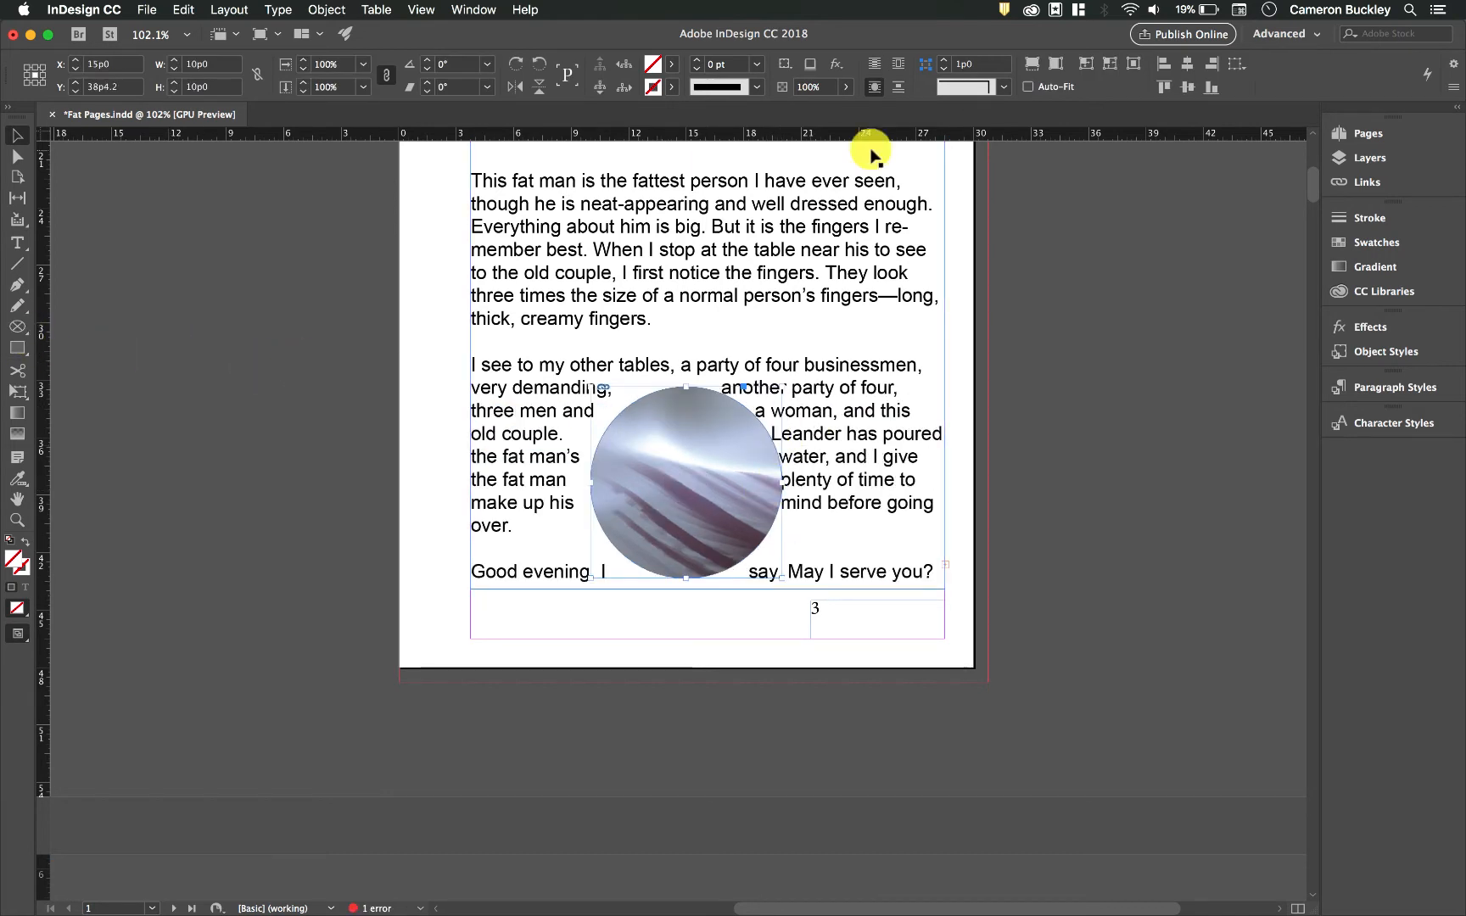
# Step: Set the hexagon frame's text wrap to follow the object shape and check the reflowed text around the circular image
pyautogui.scroll(5, 958, 387)
pyautogui.click(897, 392)
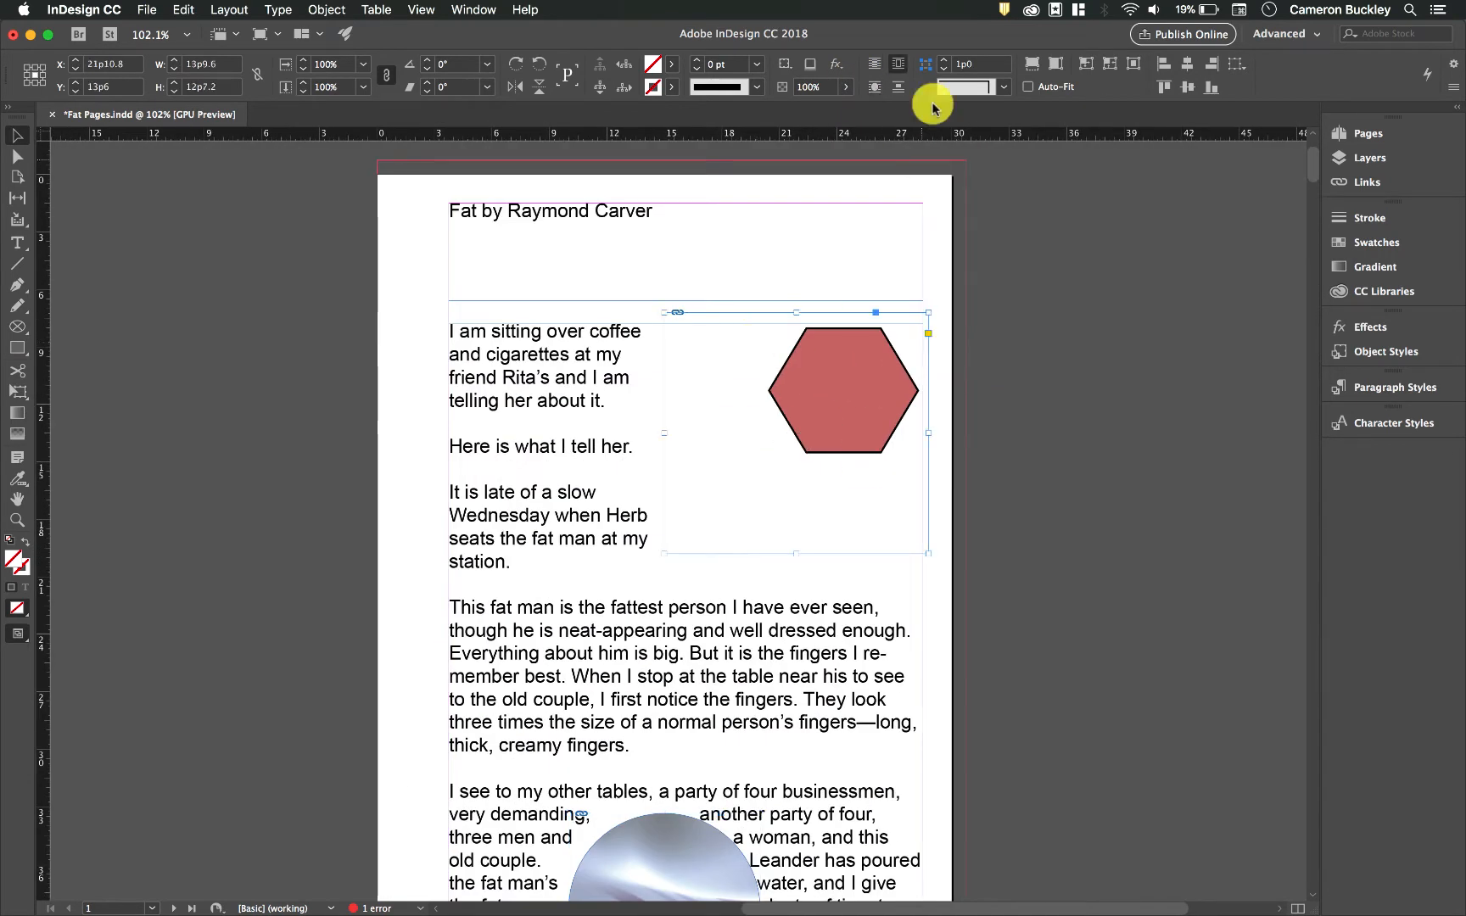
pyautogui.click(872, 88)
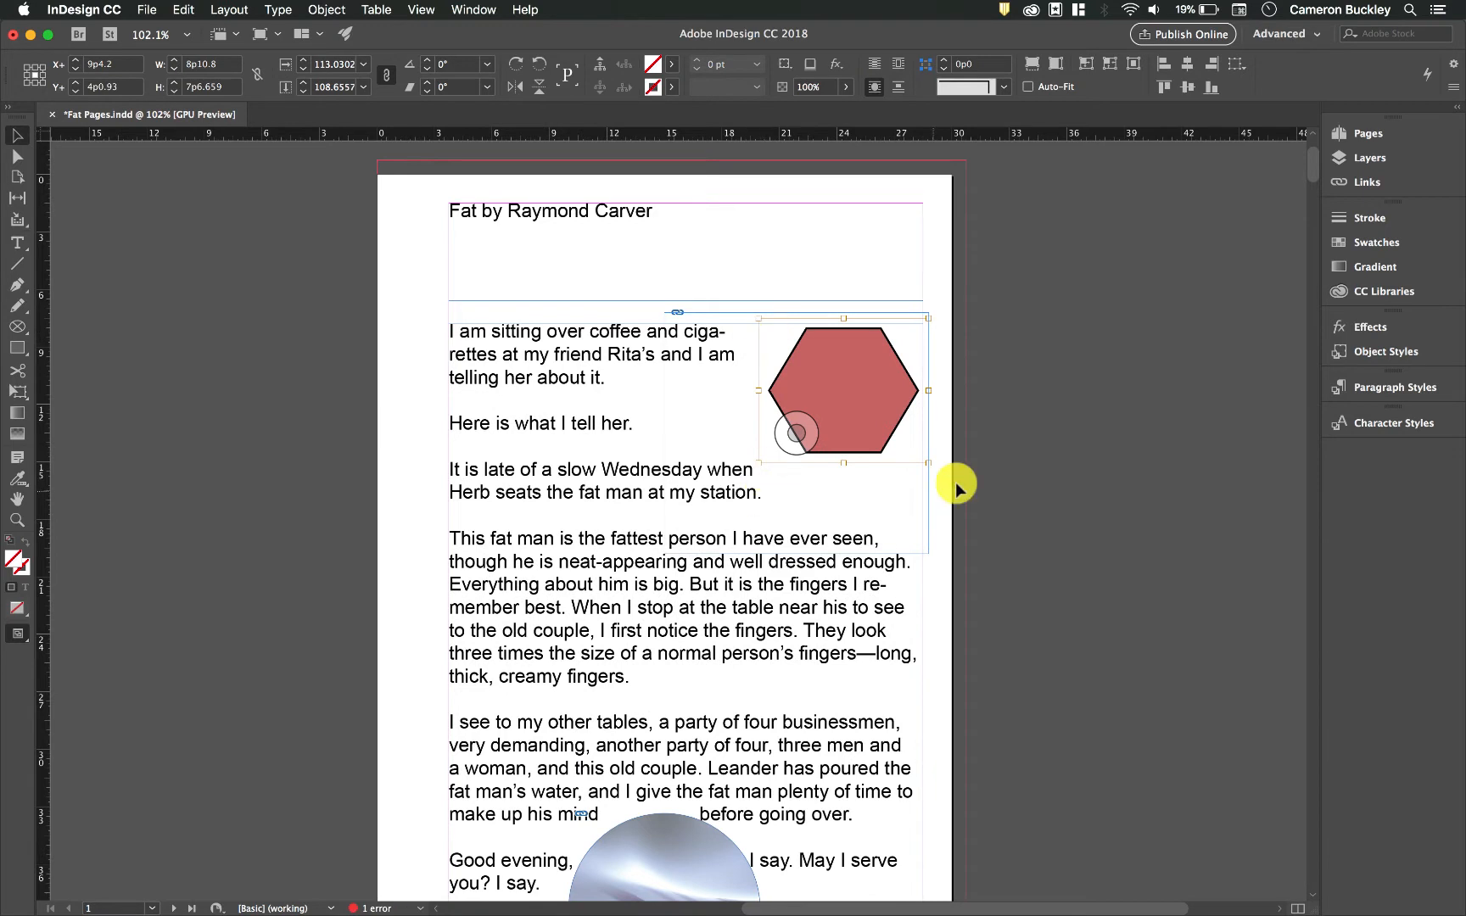
pyautogui.scroll(-6, 946, 481)
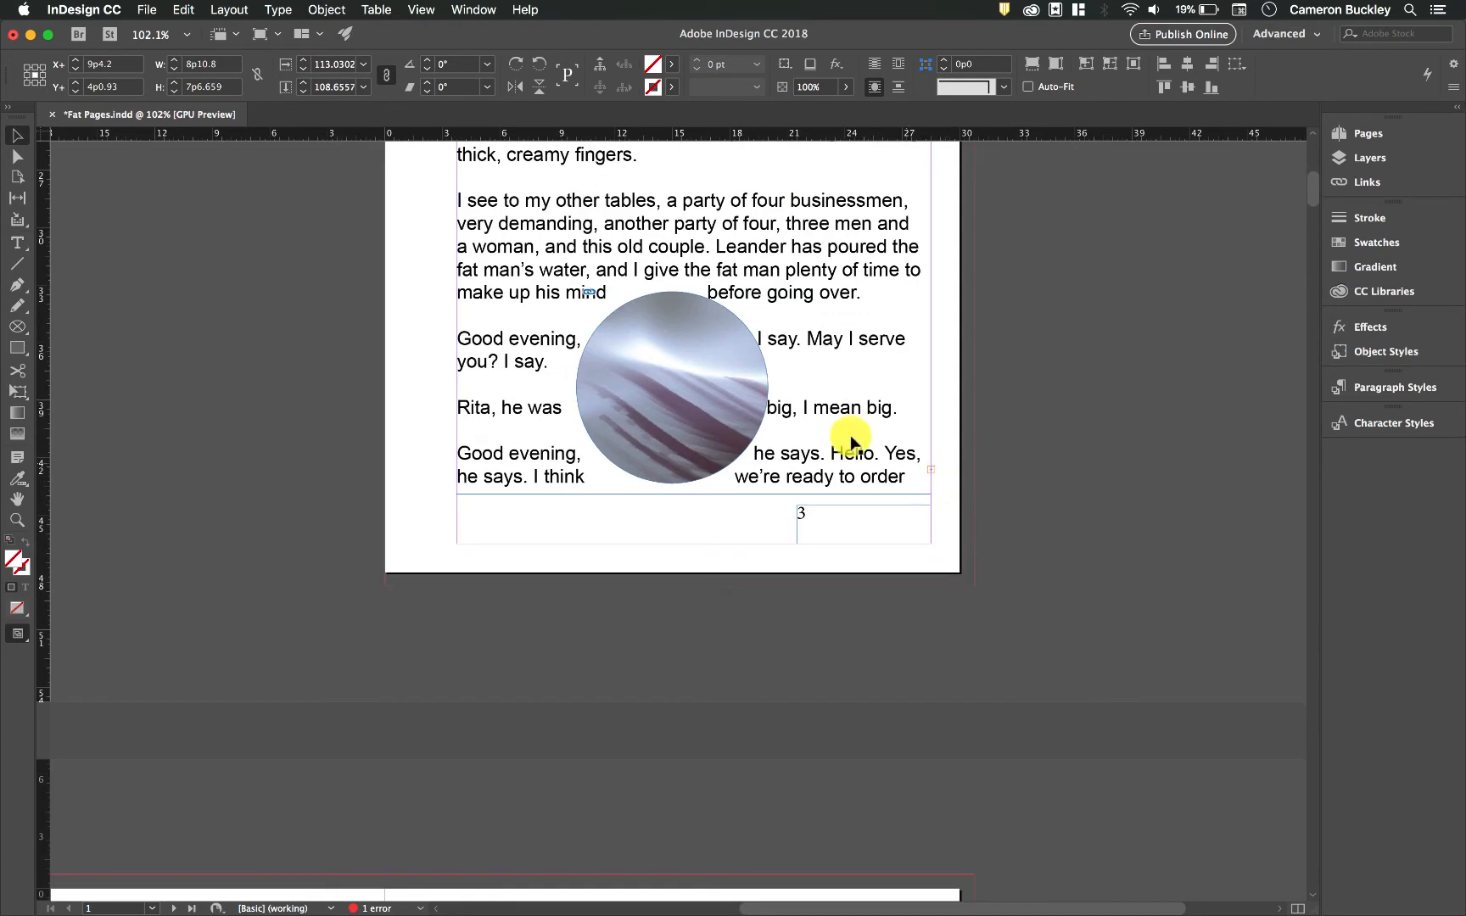
# Step: Give the circular image frame in the text column a 4 pt stroke
pyautogui.click(734, 395)
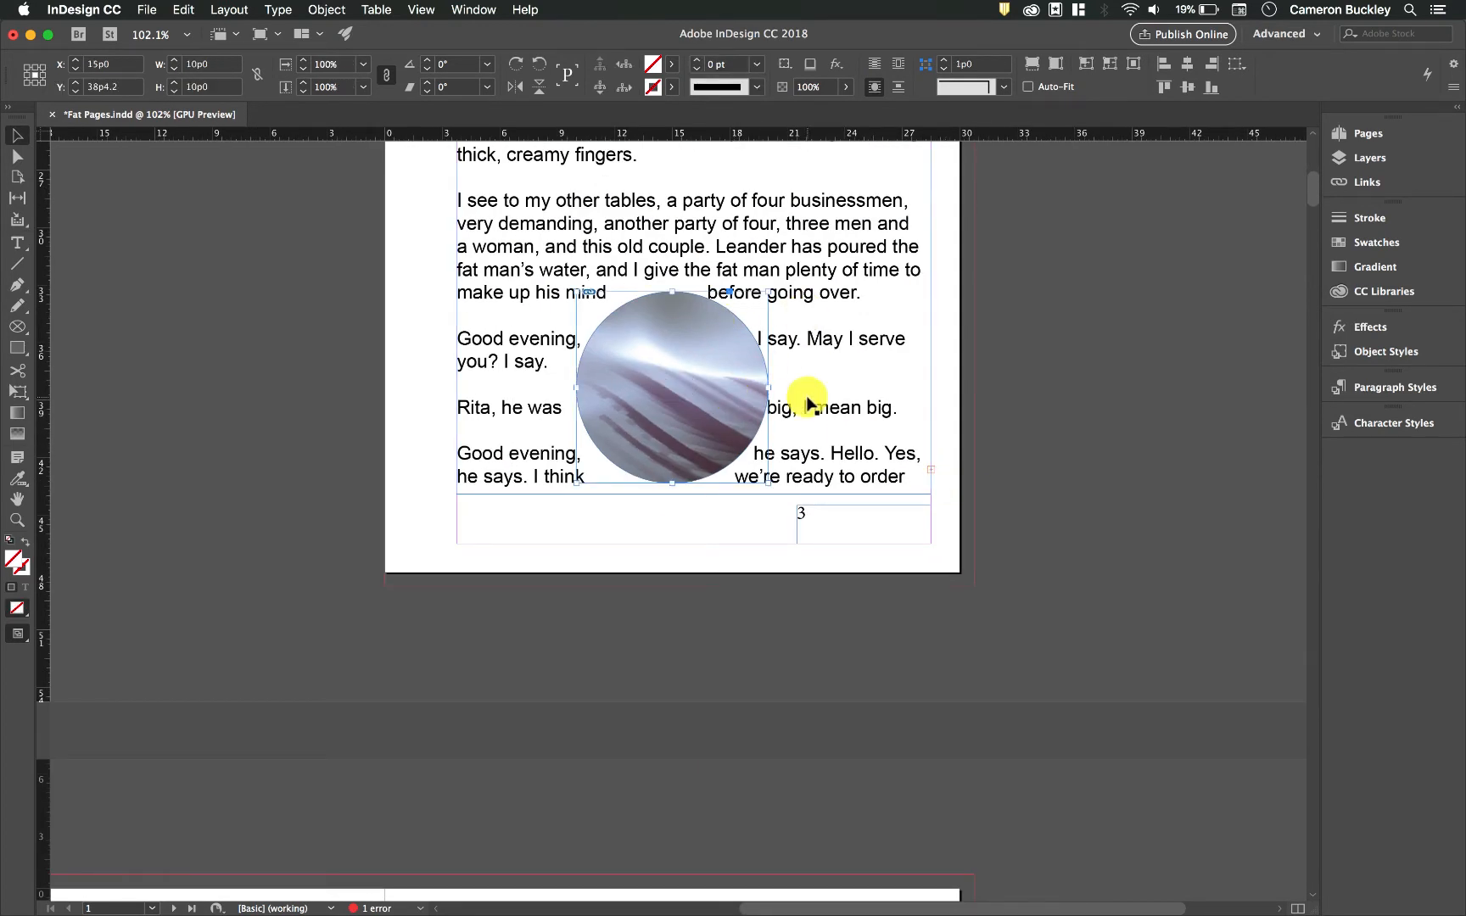
pyautogui.scroll(2, 805, 392)
pyautogui.moveTo(19, 329); pyautogui.dragTo(120, 384)
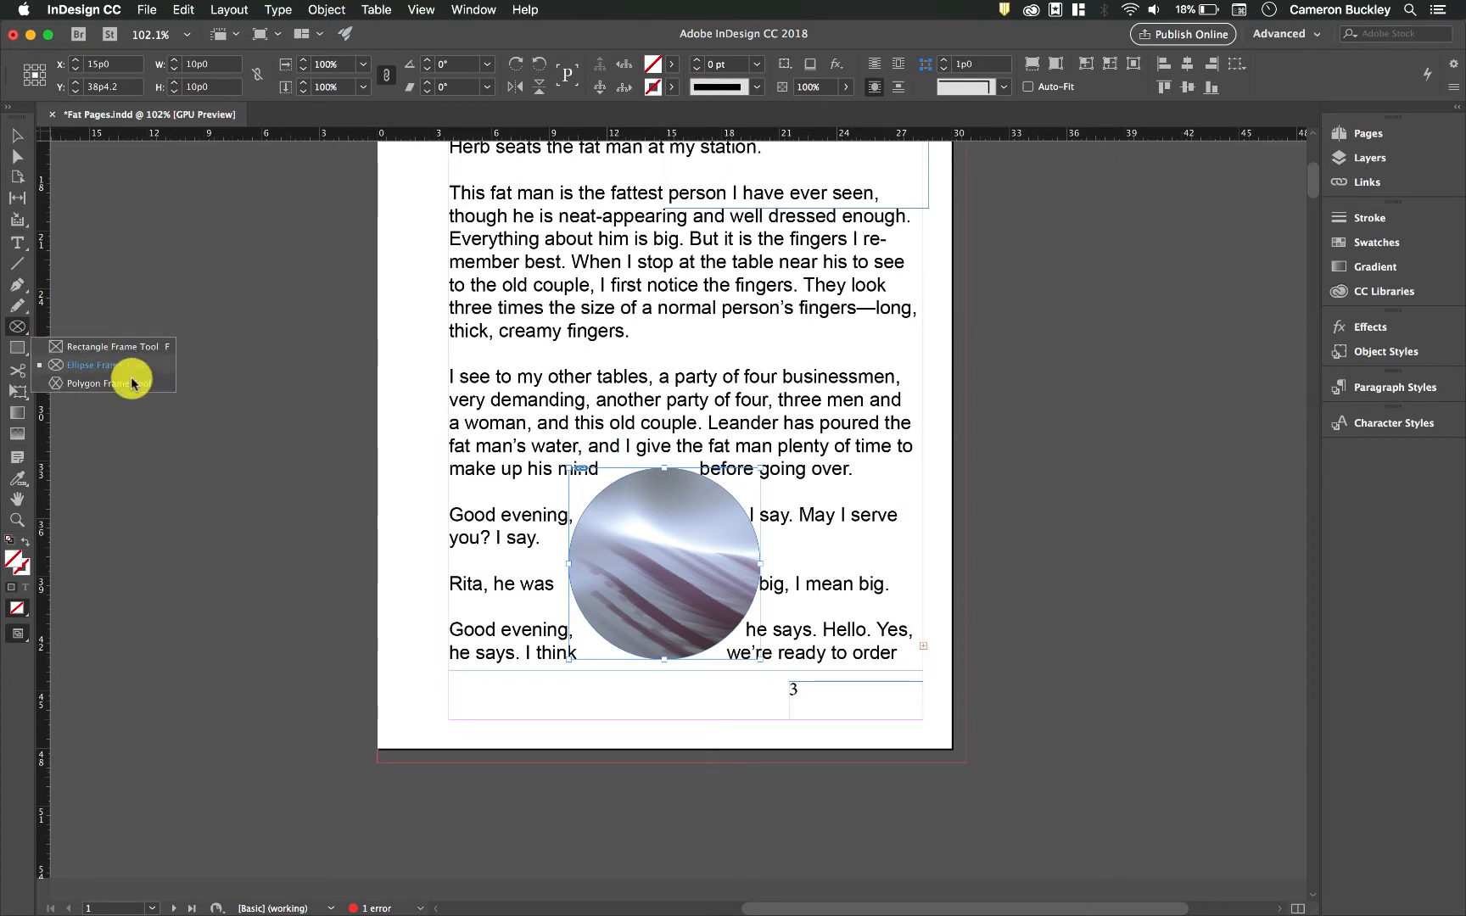
pyautogui.click(17, 135)
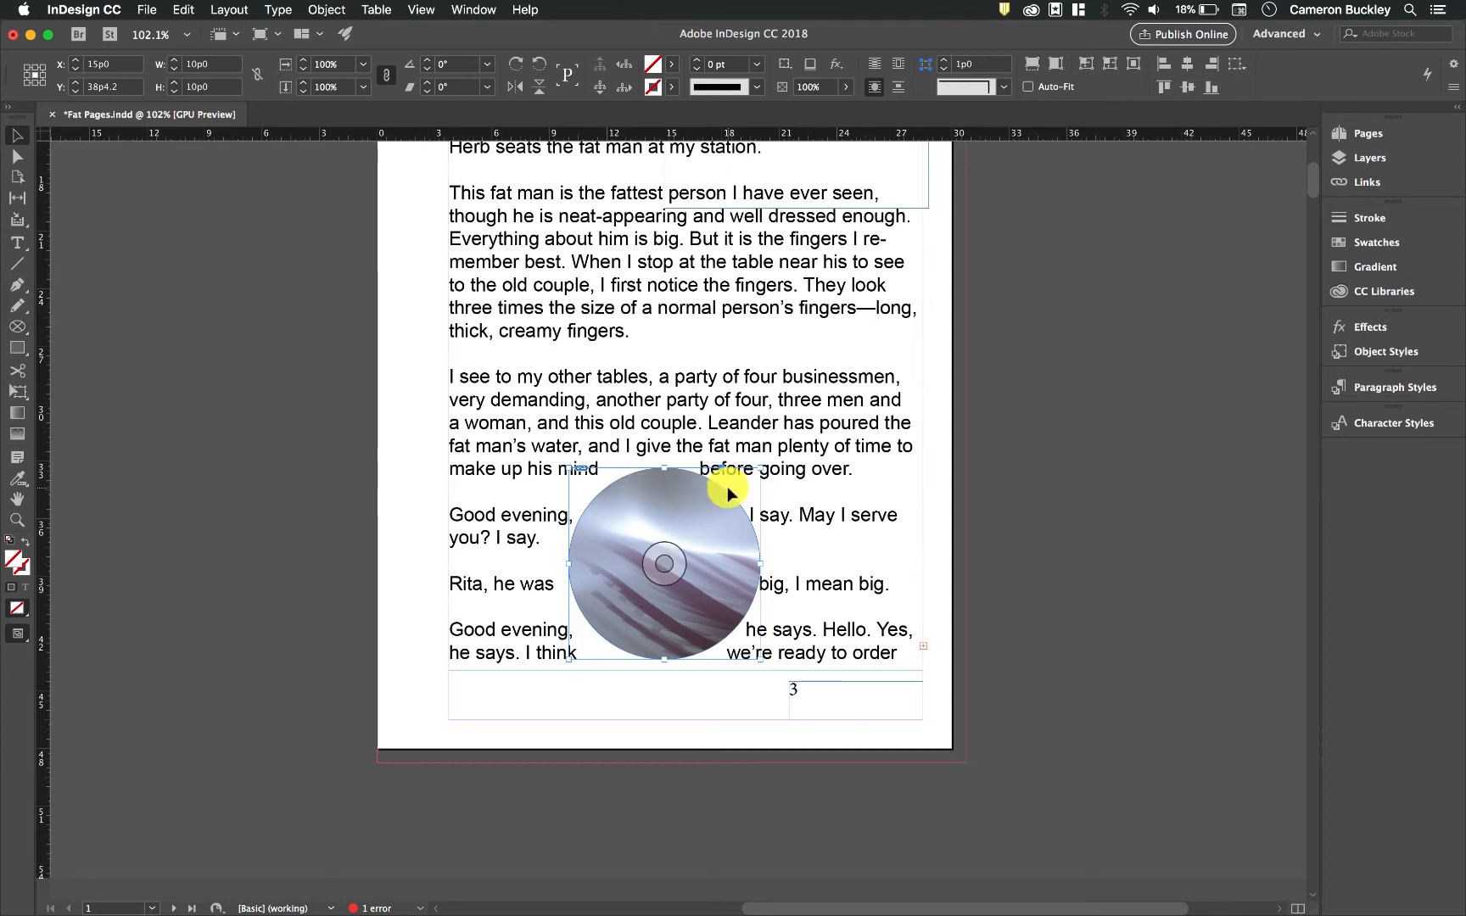
pyautogui.click(745, 503)
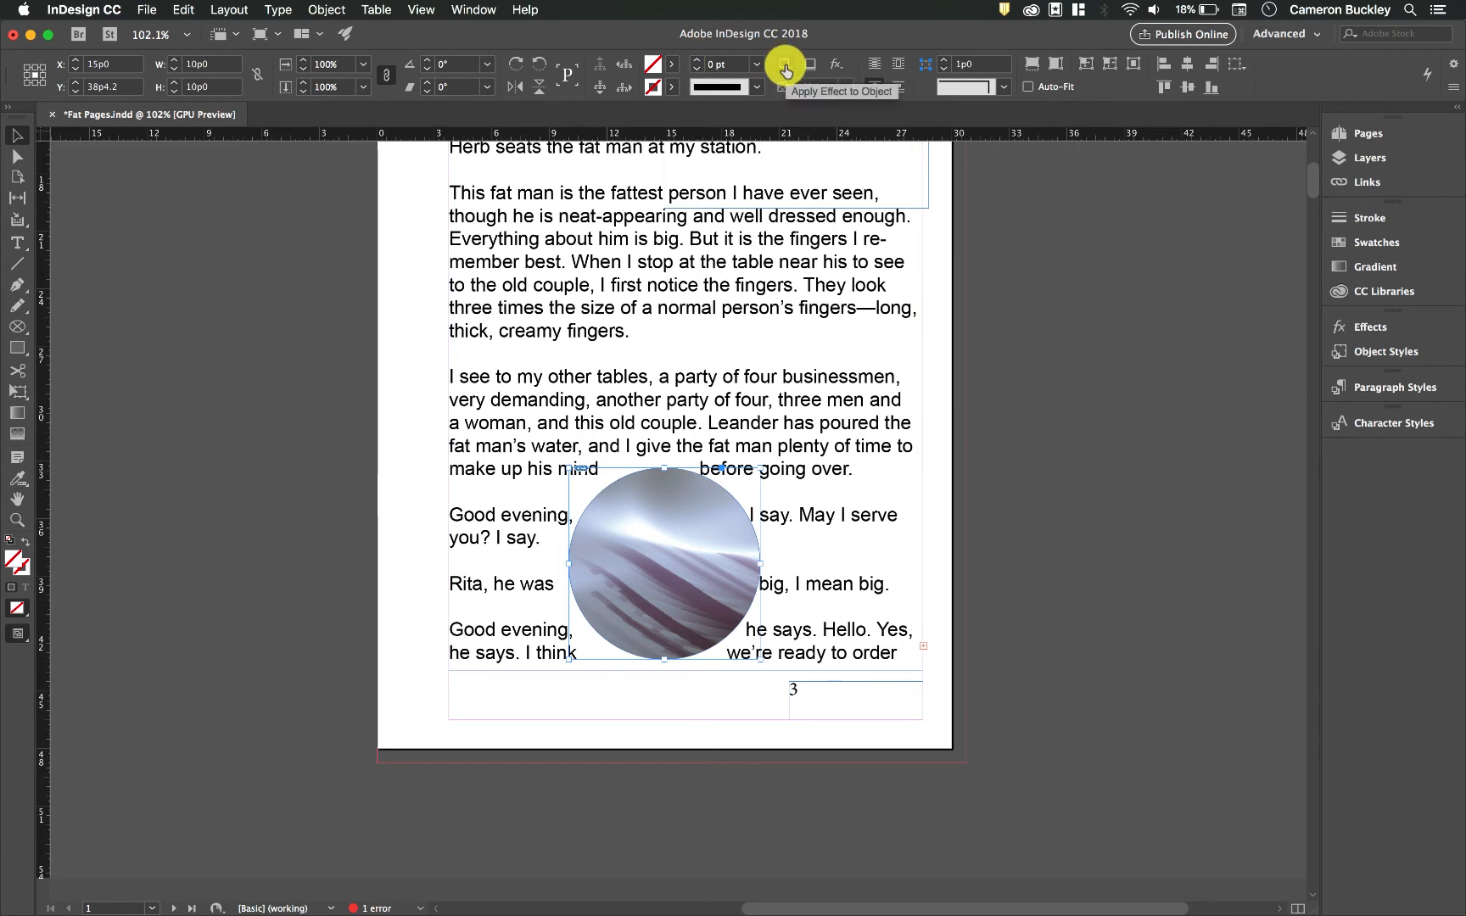
pyautogui.click(756, 86)
pyautogui.click(696, 60)
pyautogui.click(696, 60)
pyautogui.click(695, 59)
pyautogui.click(695, 59)
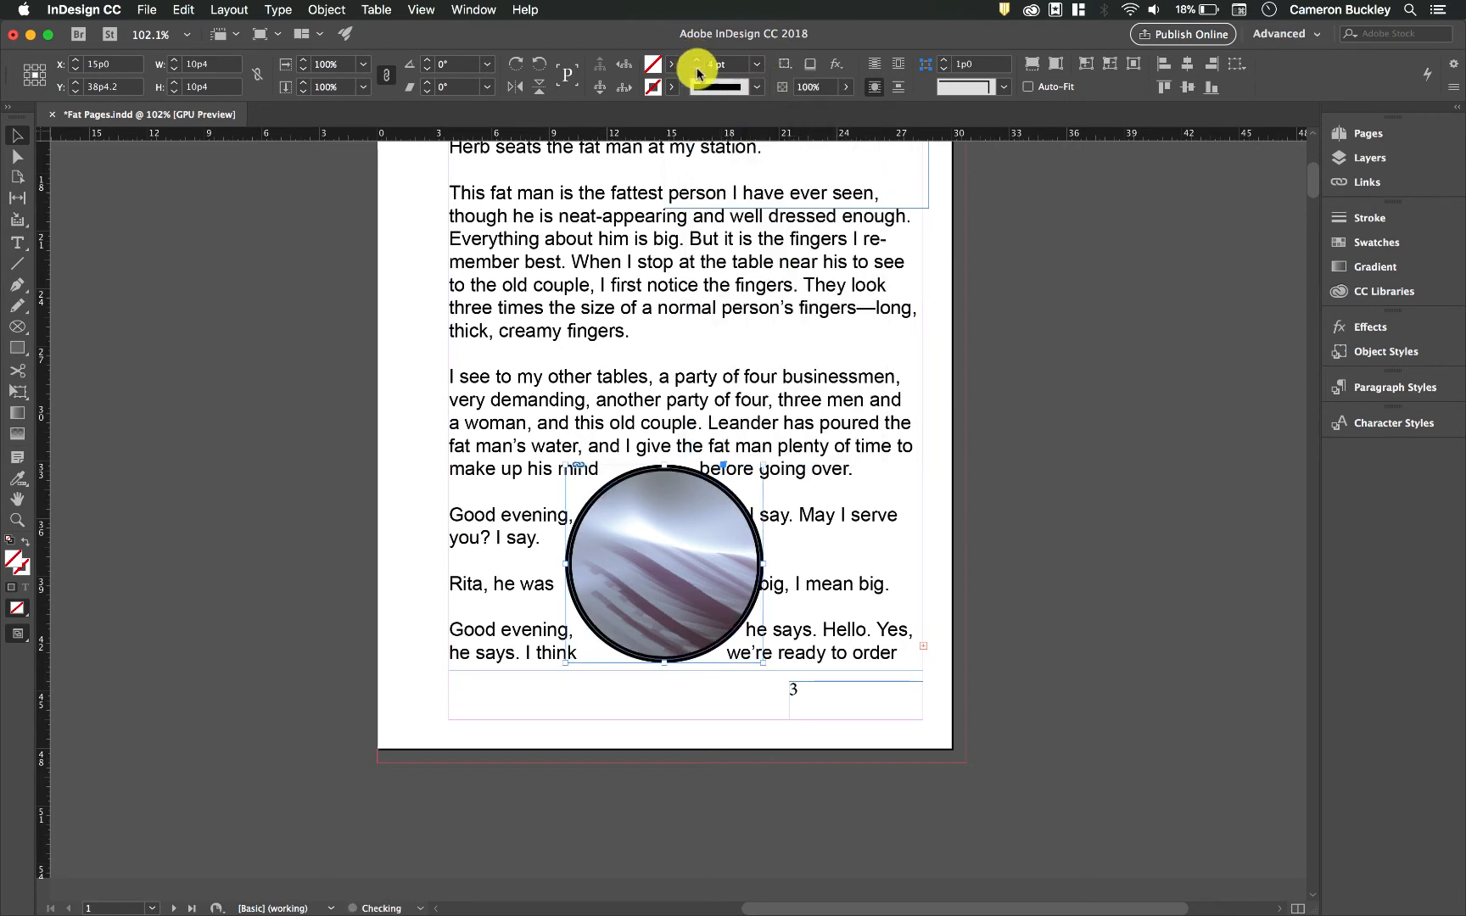
# Step: Apply the Outer Glow effect with its default settings to the circular frame, and add a drop shadow
pyautogui.click(788, 66)
pyautogui.click(812, 66)
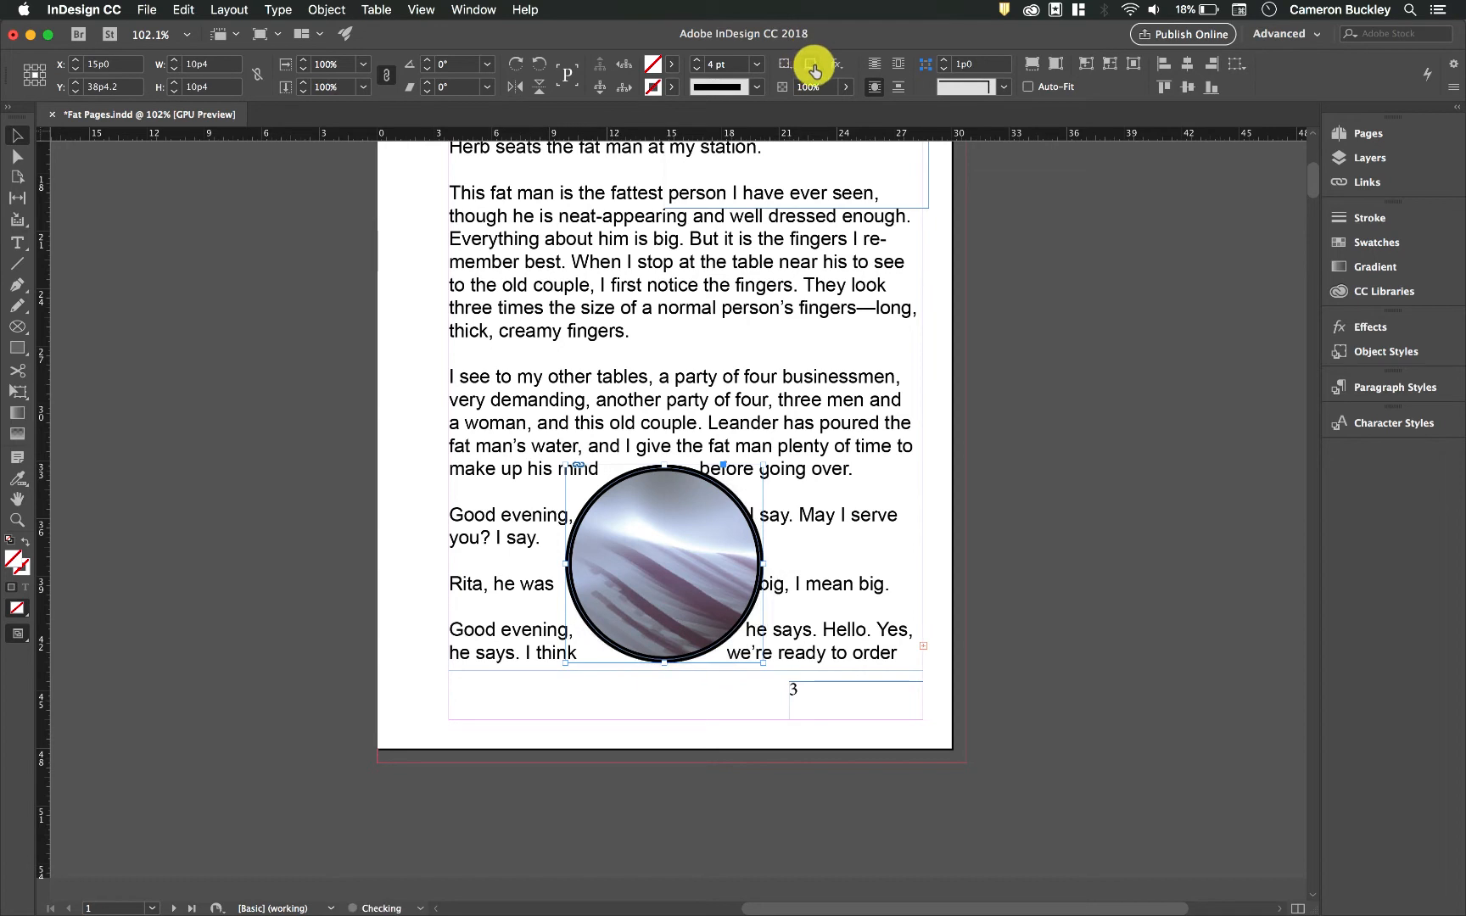
pyautogui.click(836, 64)
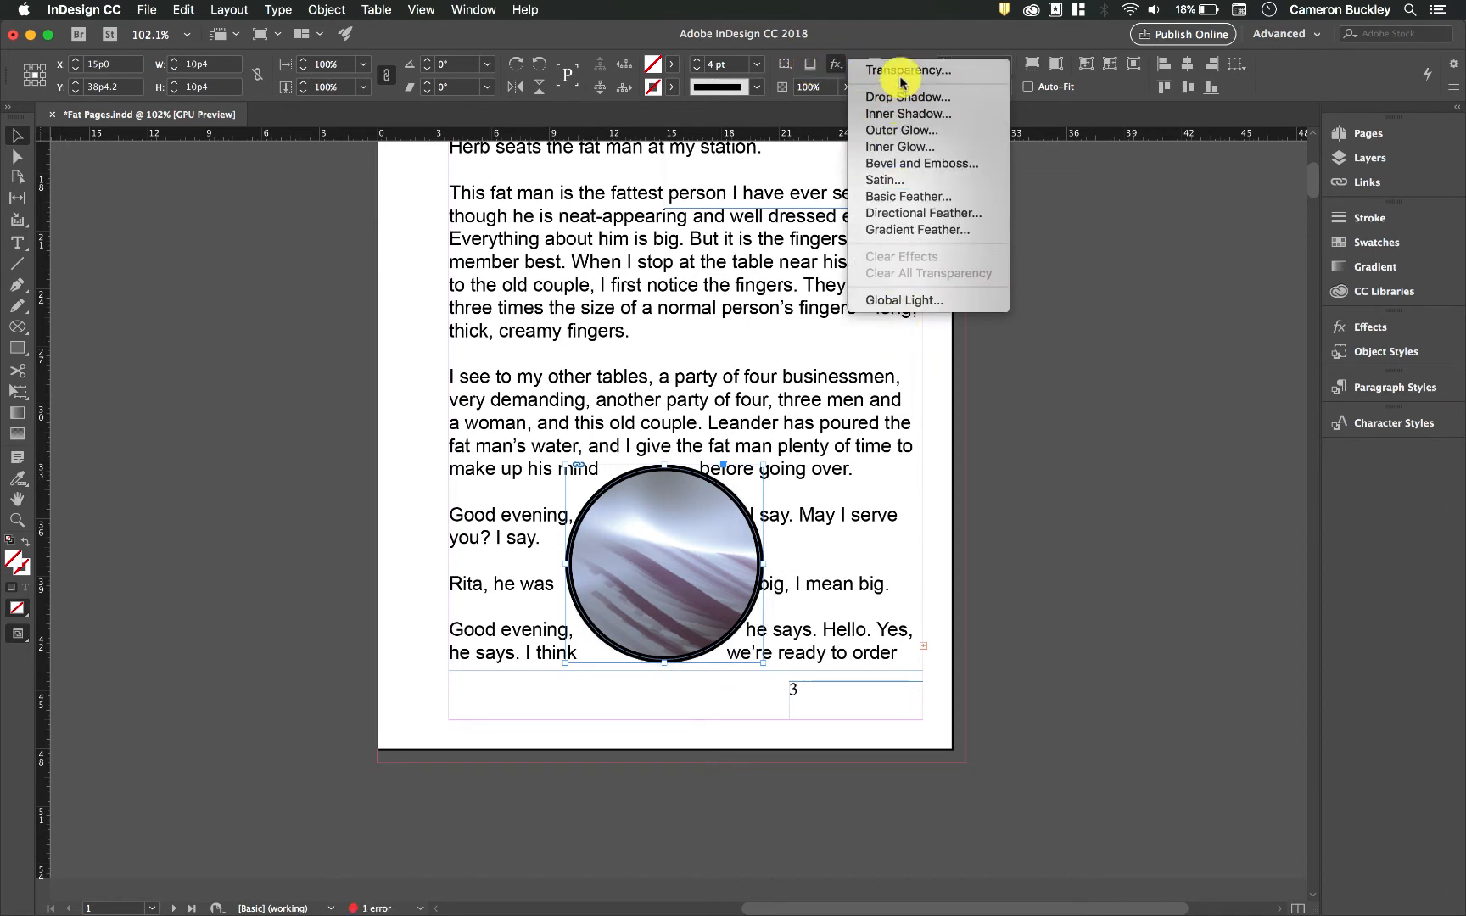
pyautogui.click(912, 132)
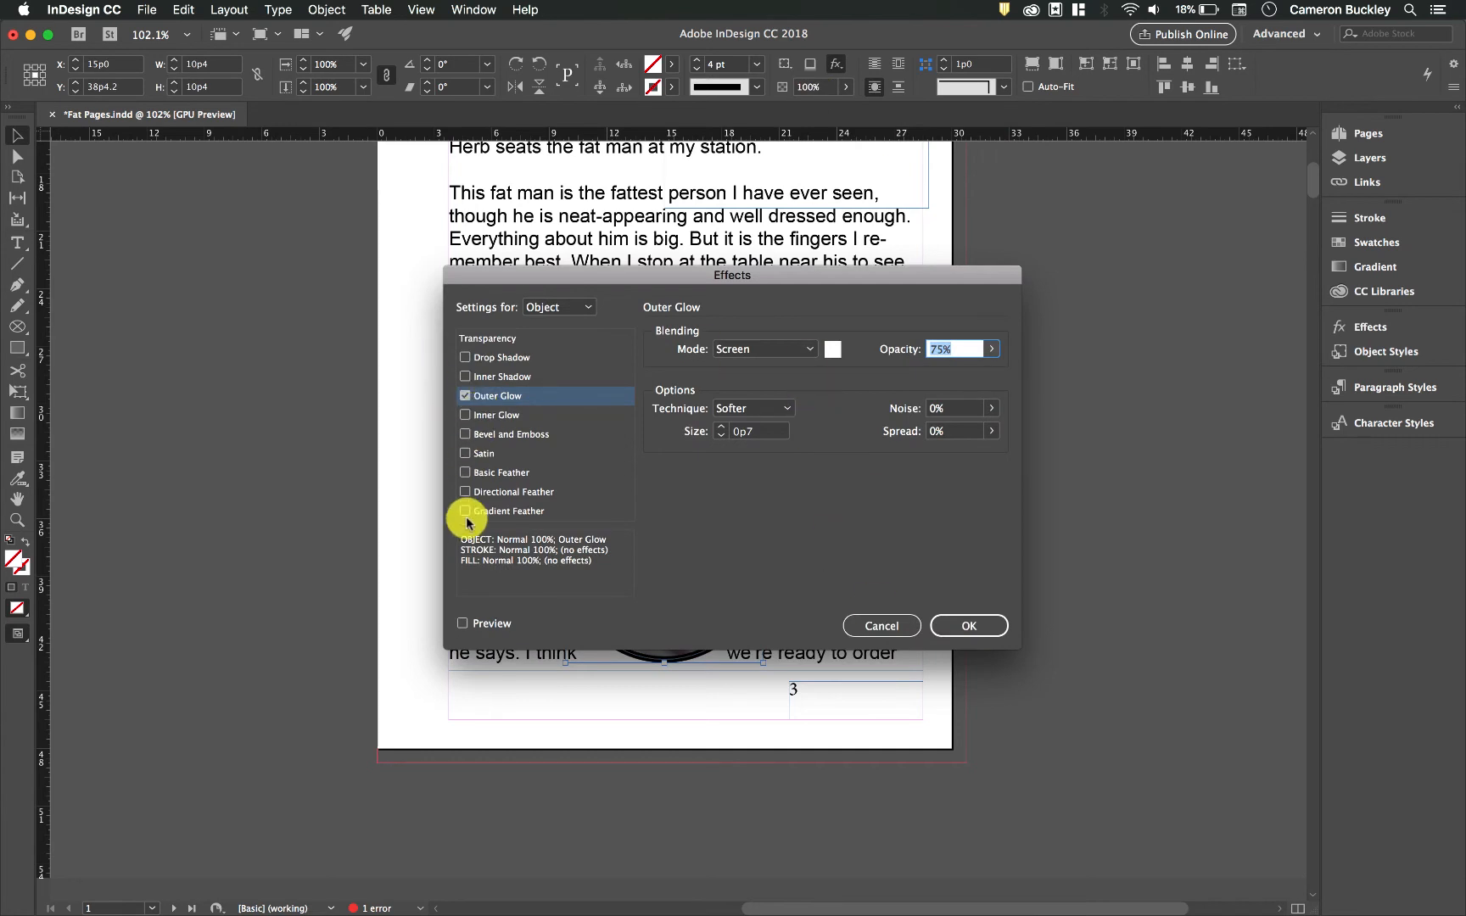
pyautogui.click(971, 626)
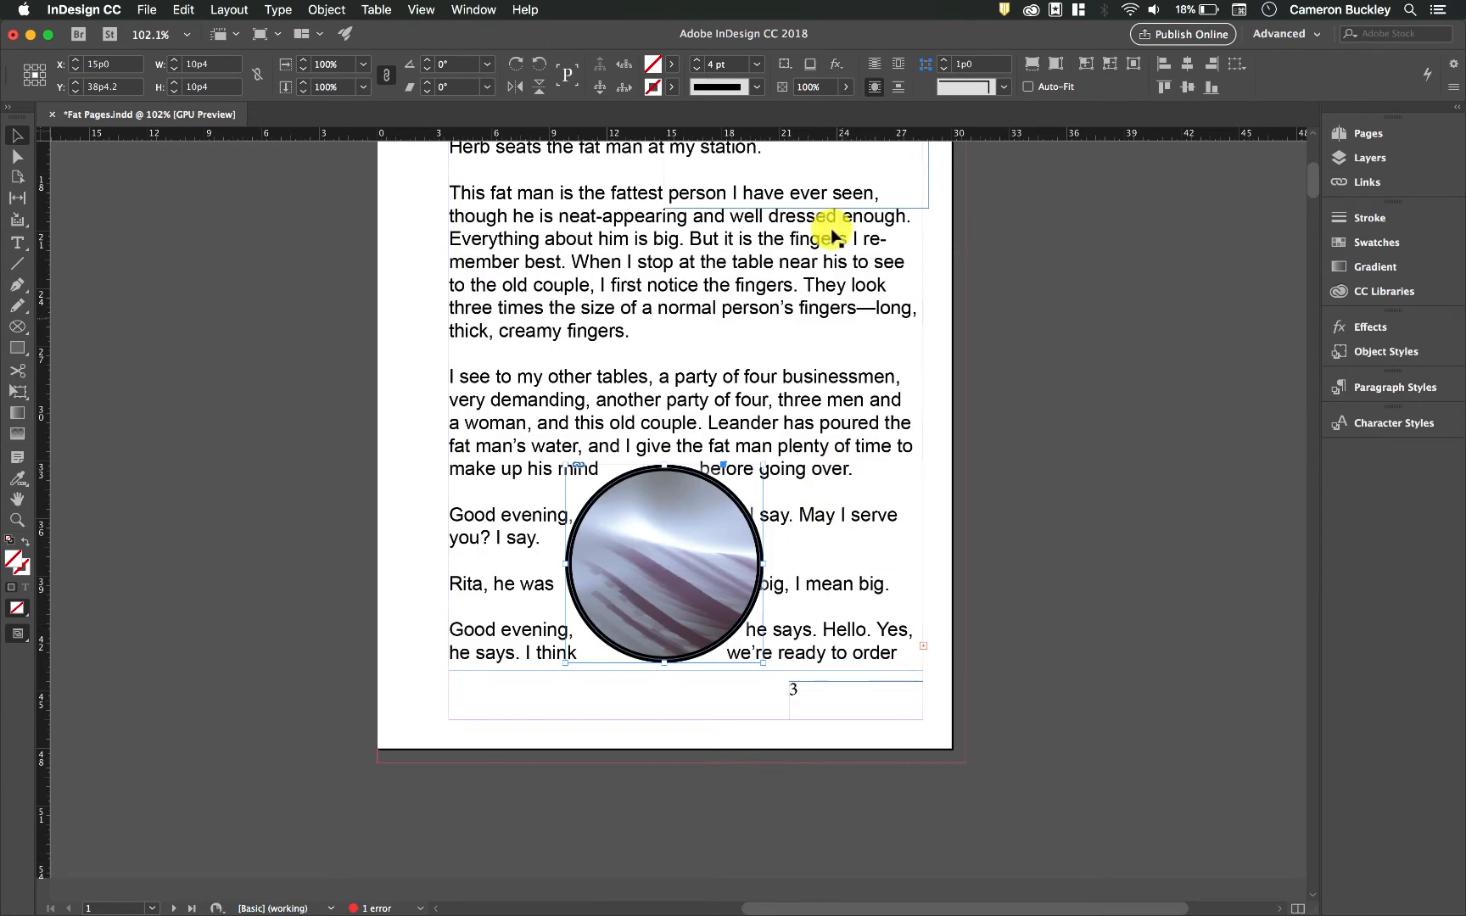
pyautogui.click(809, 66)
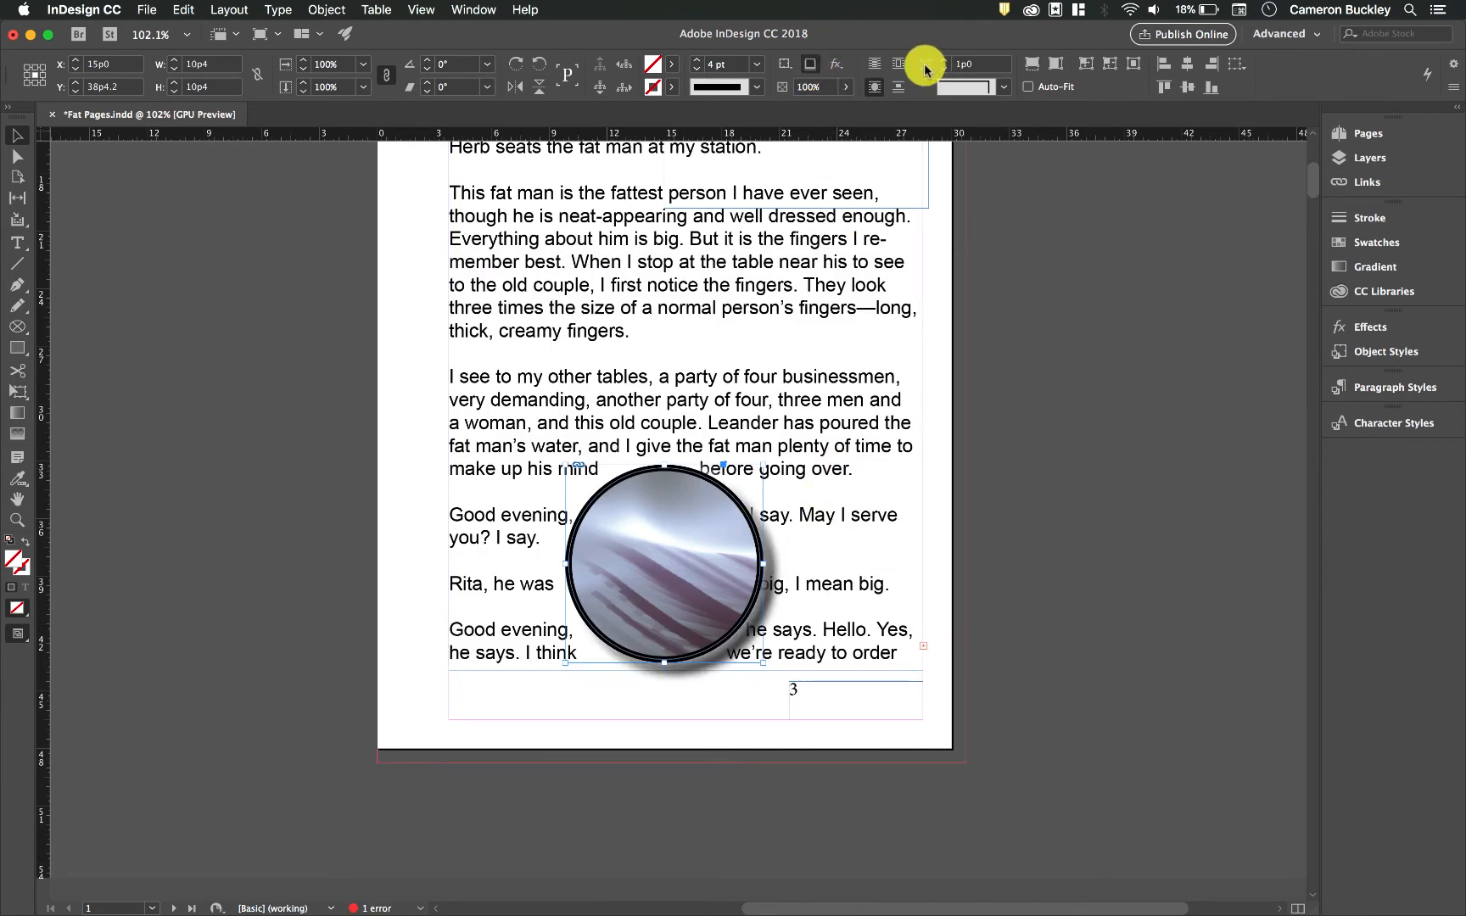
# Step: Try the Fancy corner shape on the circular frame and set its corner option back to None
pyautogui.click(1001, 86)
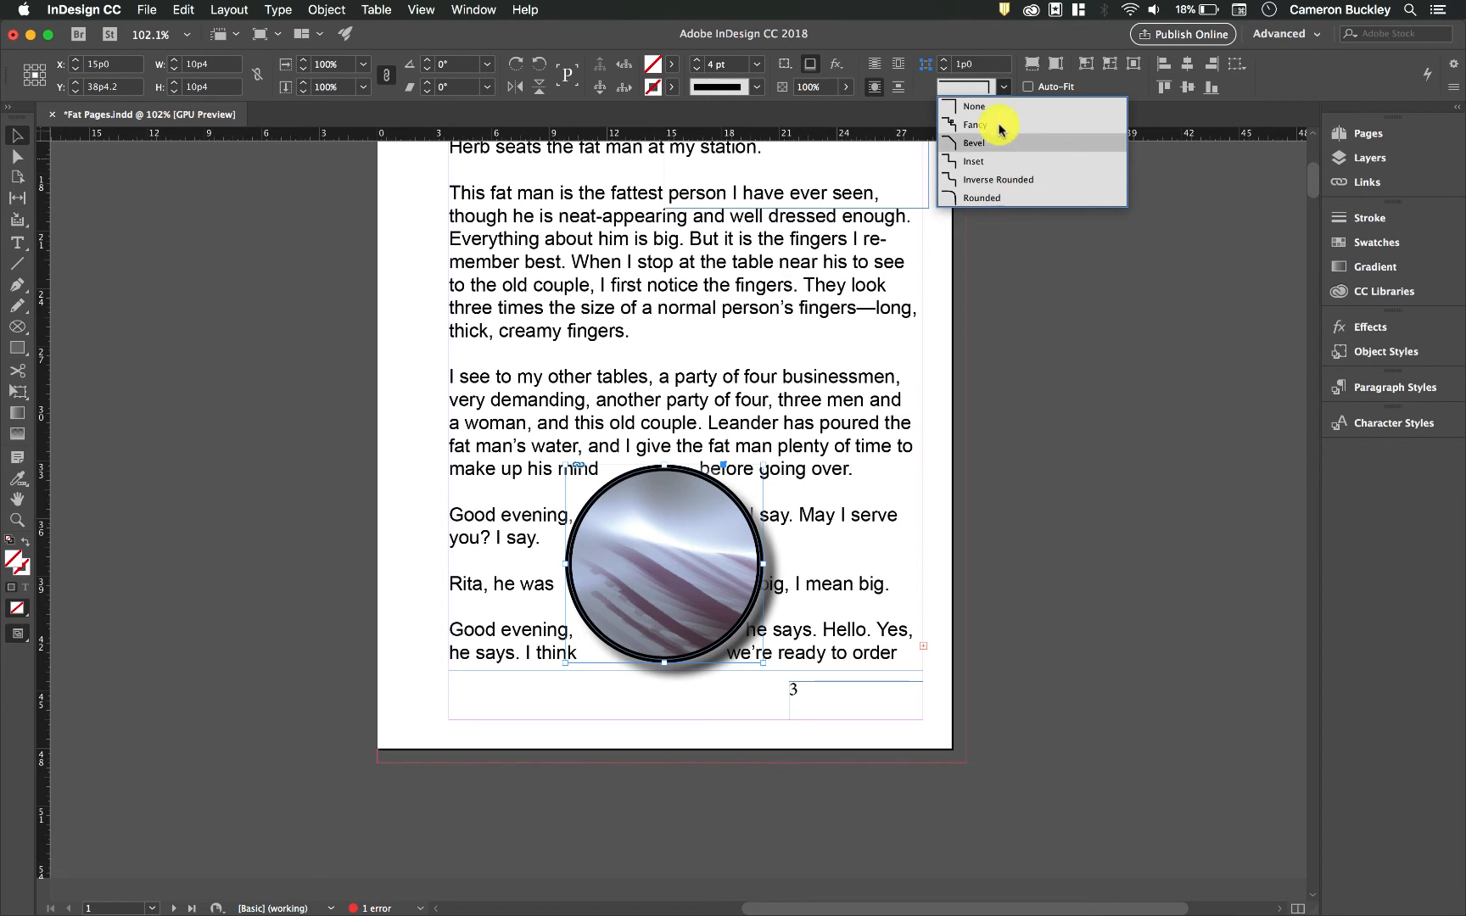
pyautogui.click(996, 129)
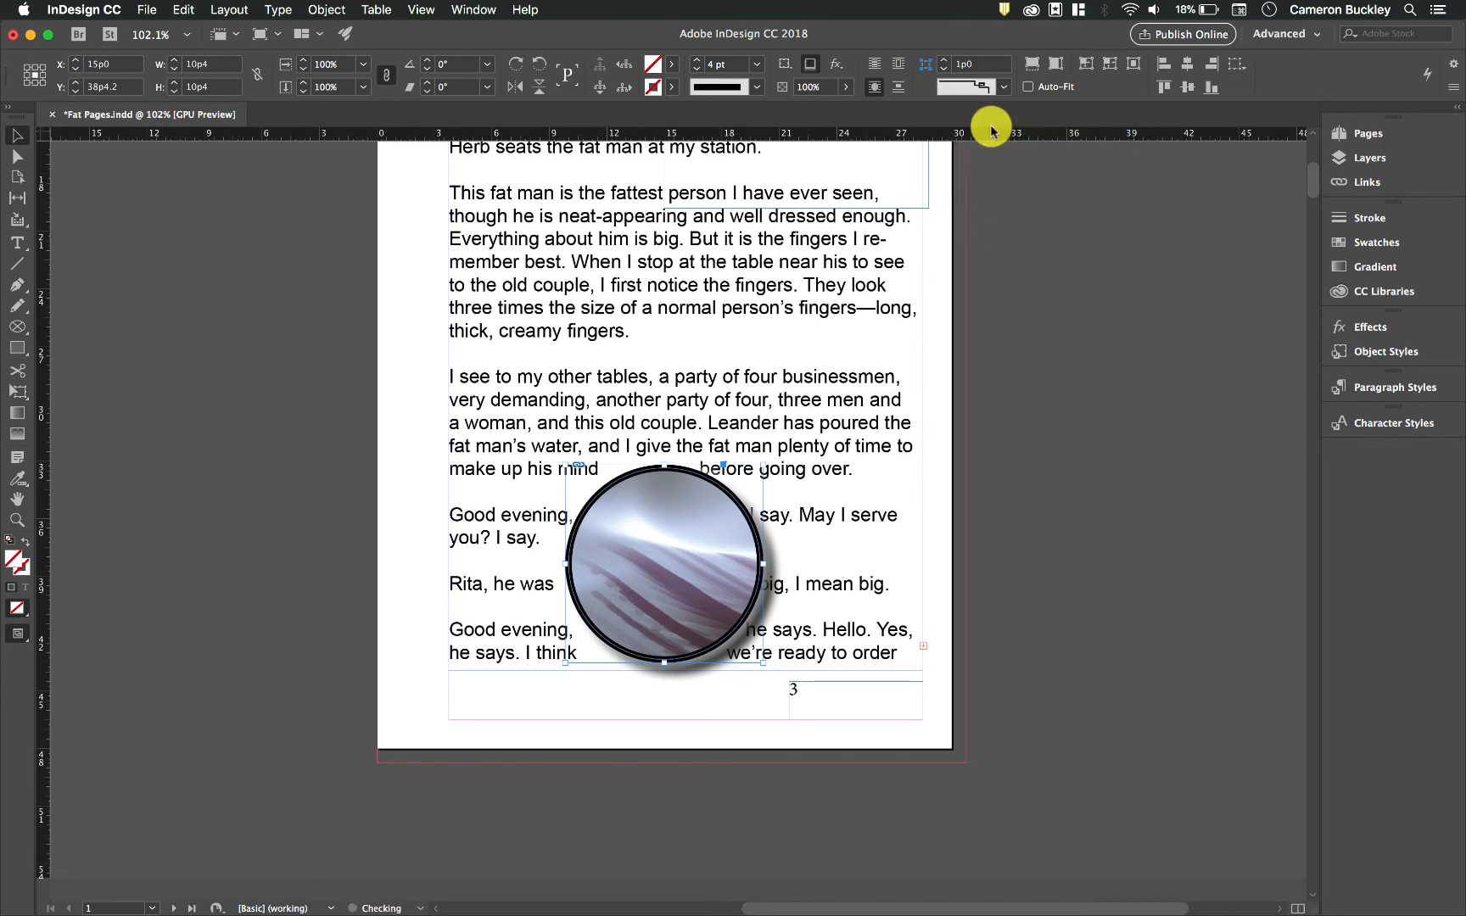
pyautogui.click(1004, 88)
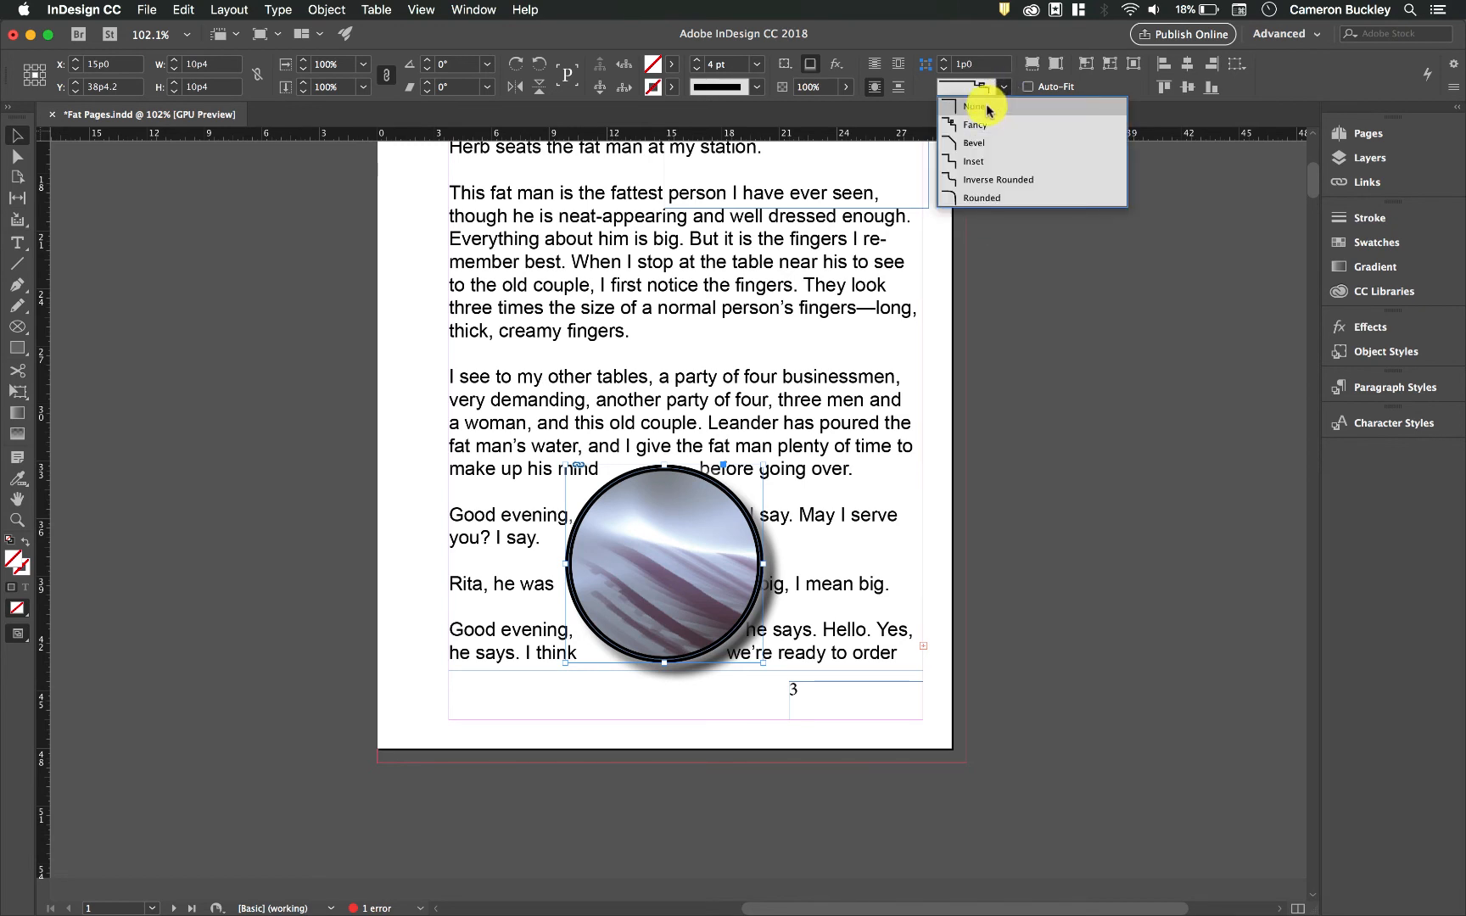
pyautogui.click(988, 108)
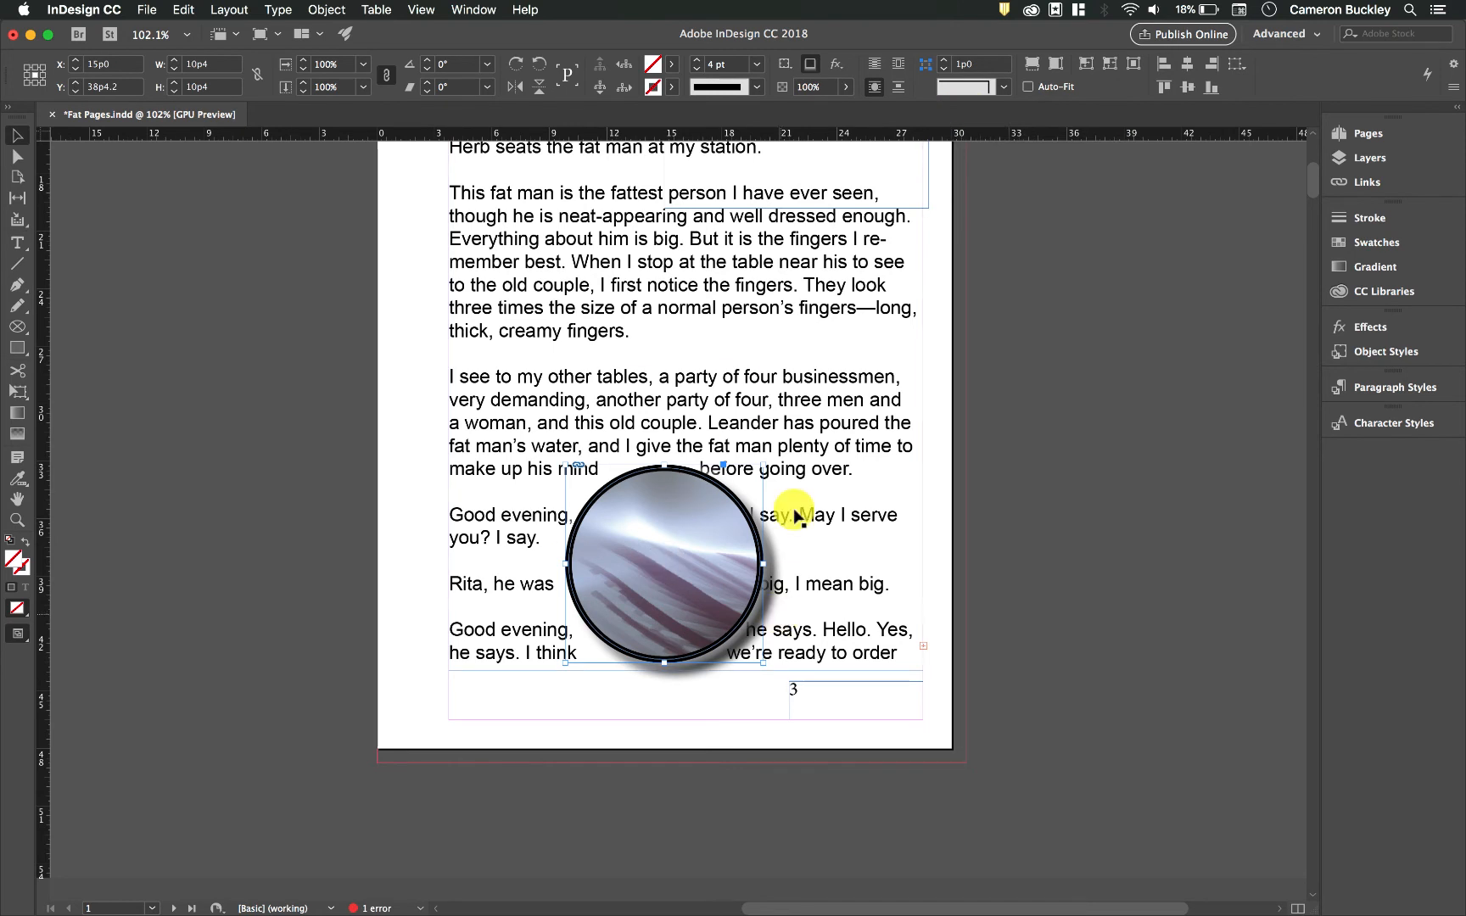
# Step: Add a 3 pt stroke to the rectangular frame containing the red hexagon near the page's upper edge
pyautogui.scroll(10, 857, 458)
pyautogui.click(891, 458)
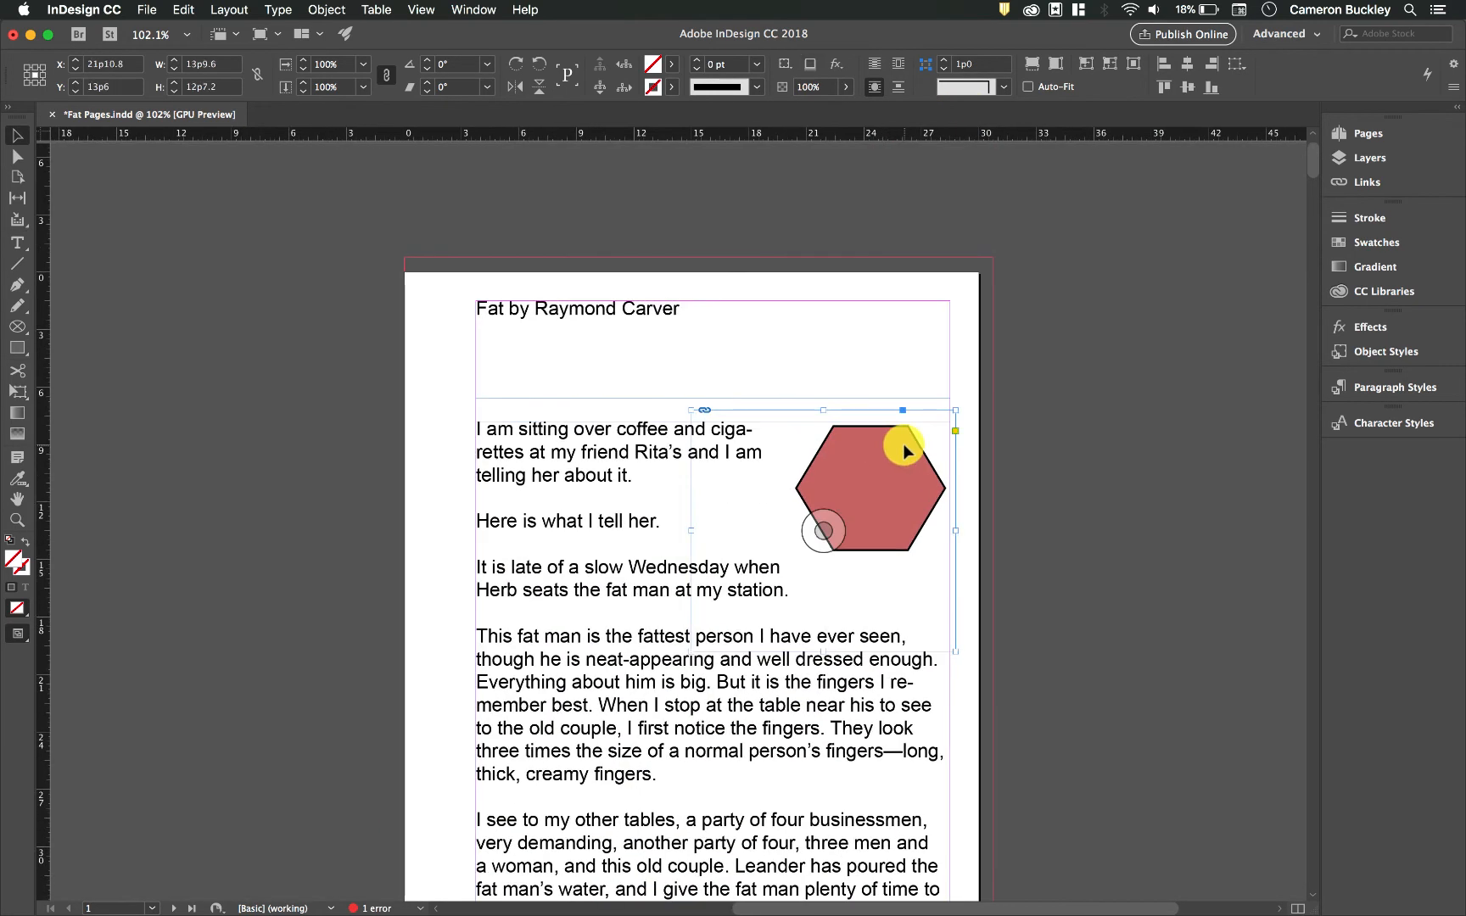
pyautogui.click(698, 62)
pyautogui.click(698, 62)
pyautogui.click(698, 62)
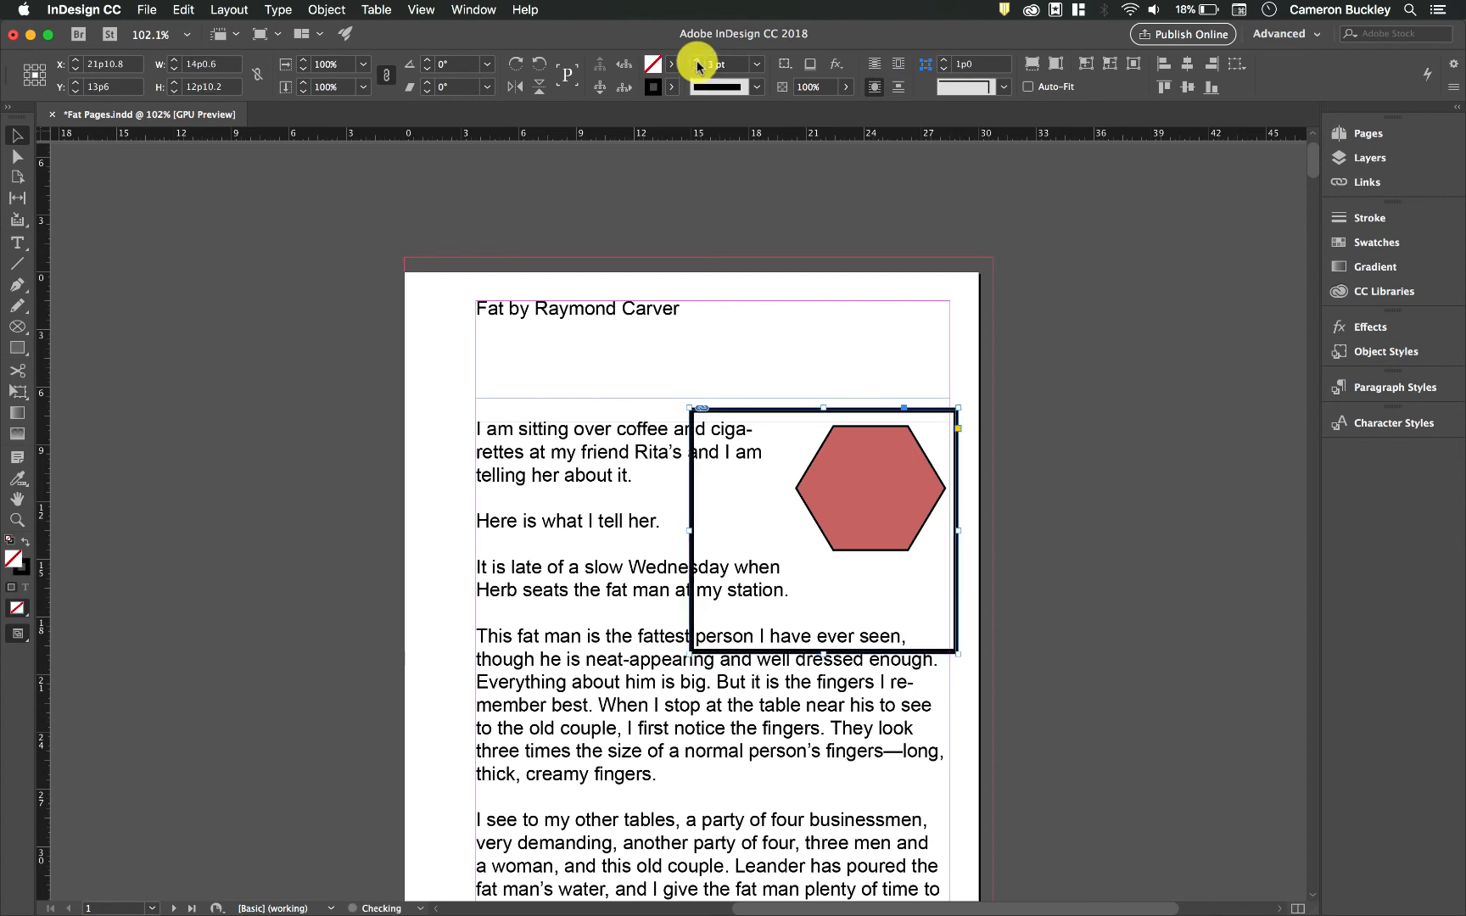
# Step: Give the hexagon's frame Inset corners and place it at X 21p5.7, Y 13p11.1 with the text wrapped around its bounding box
pyautogui.click(1003, 85)
pyautogui.click(1001, 126)
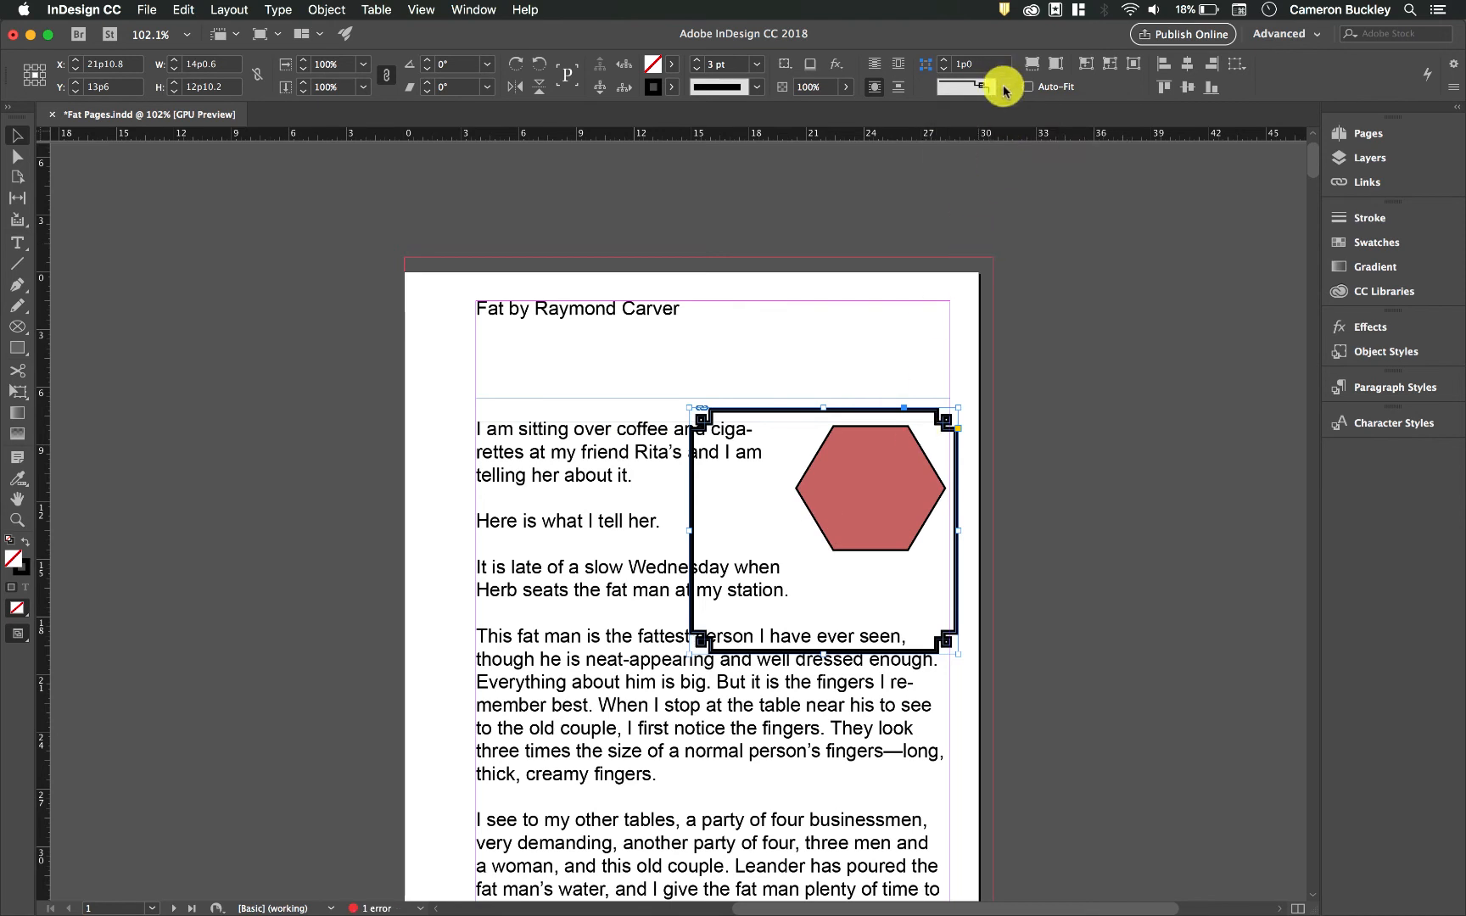
pyautogui.click(1003, 86)
pyautogui.click(1004, 179)
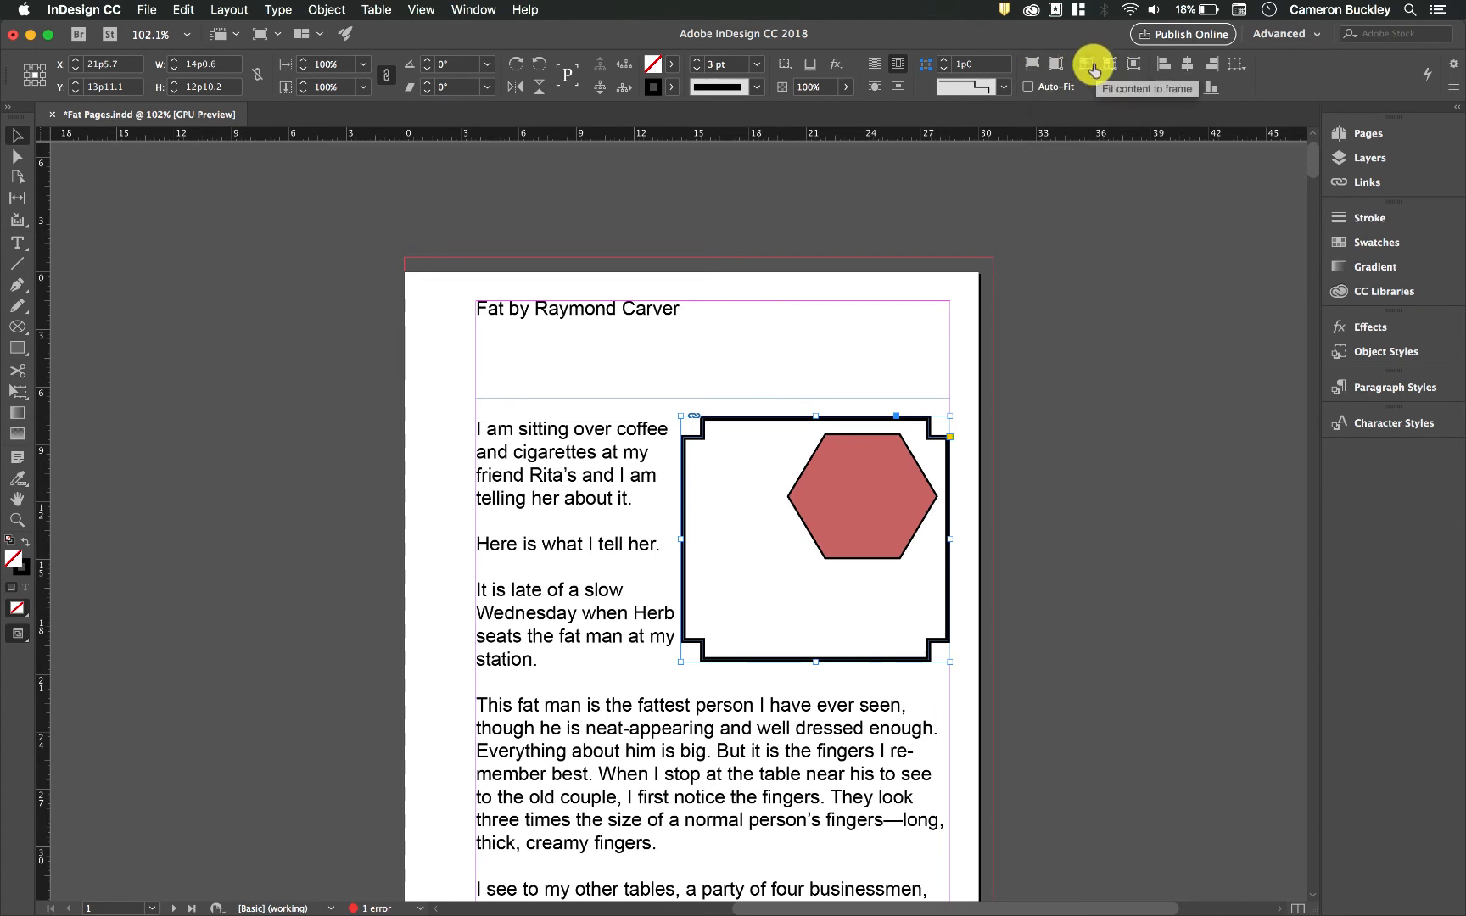
# Step: Center the red hexagon within its frame and fit the frame to its content
pyautogui.click(1134, 65)
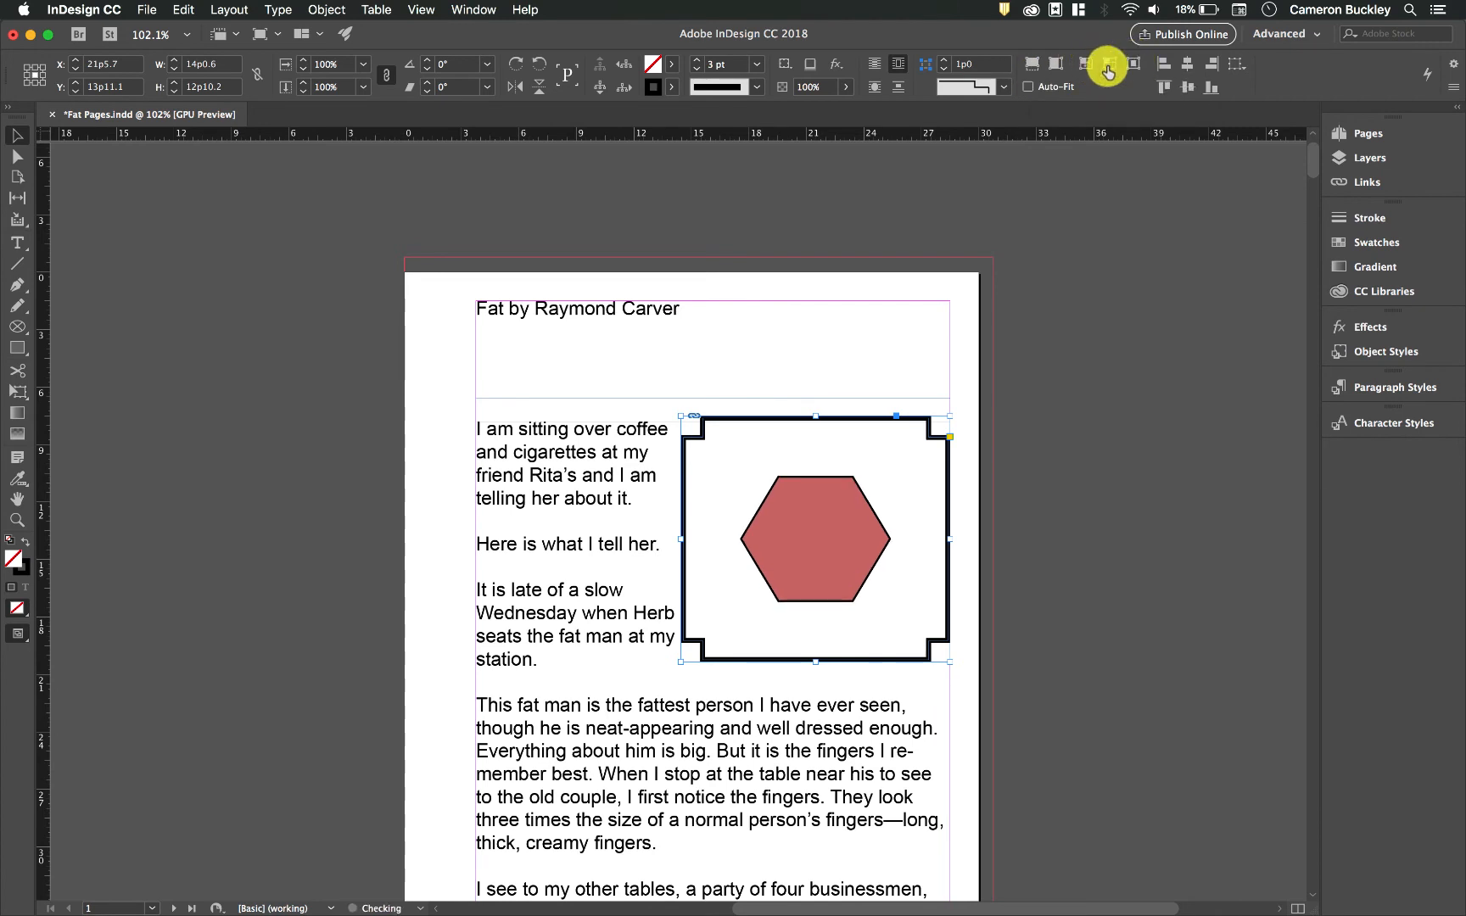
pyautogui.click(1107, 66)
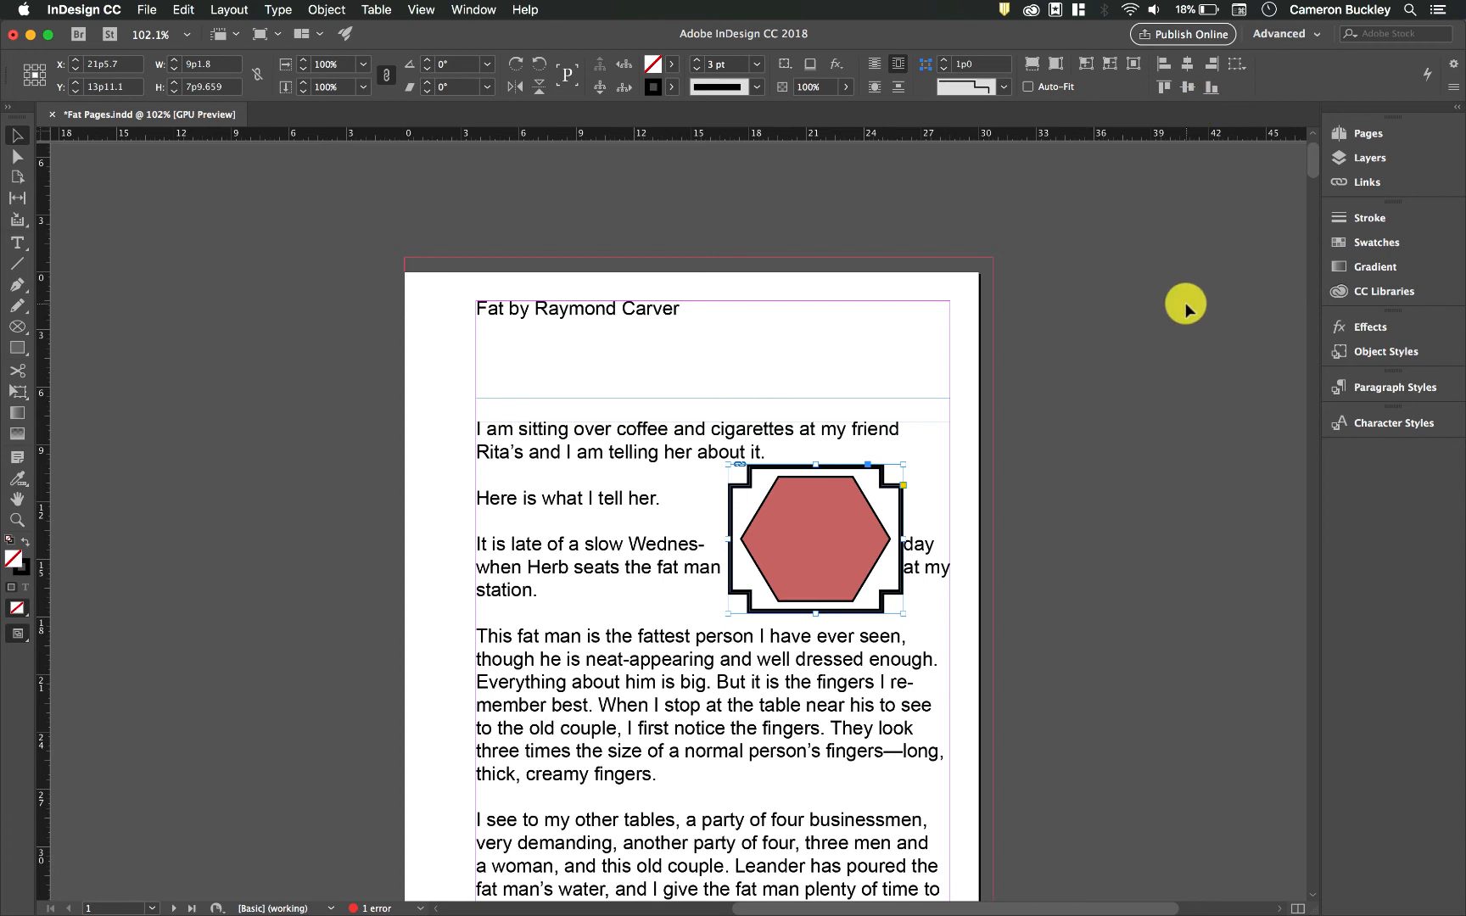
# Step: Select the circular image frame and review its stroke and drop shadow against the surrounding text
pyautogui.scroll(-5, 933, 455)
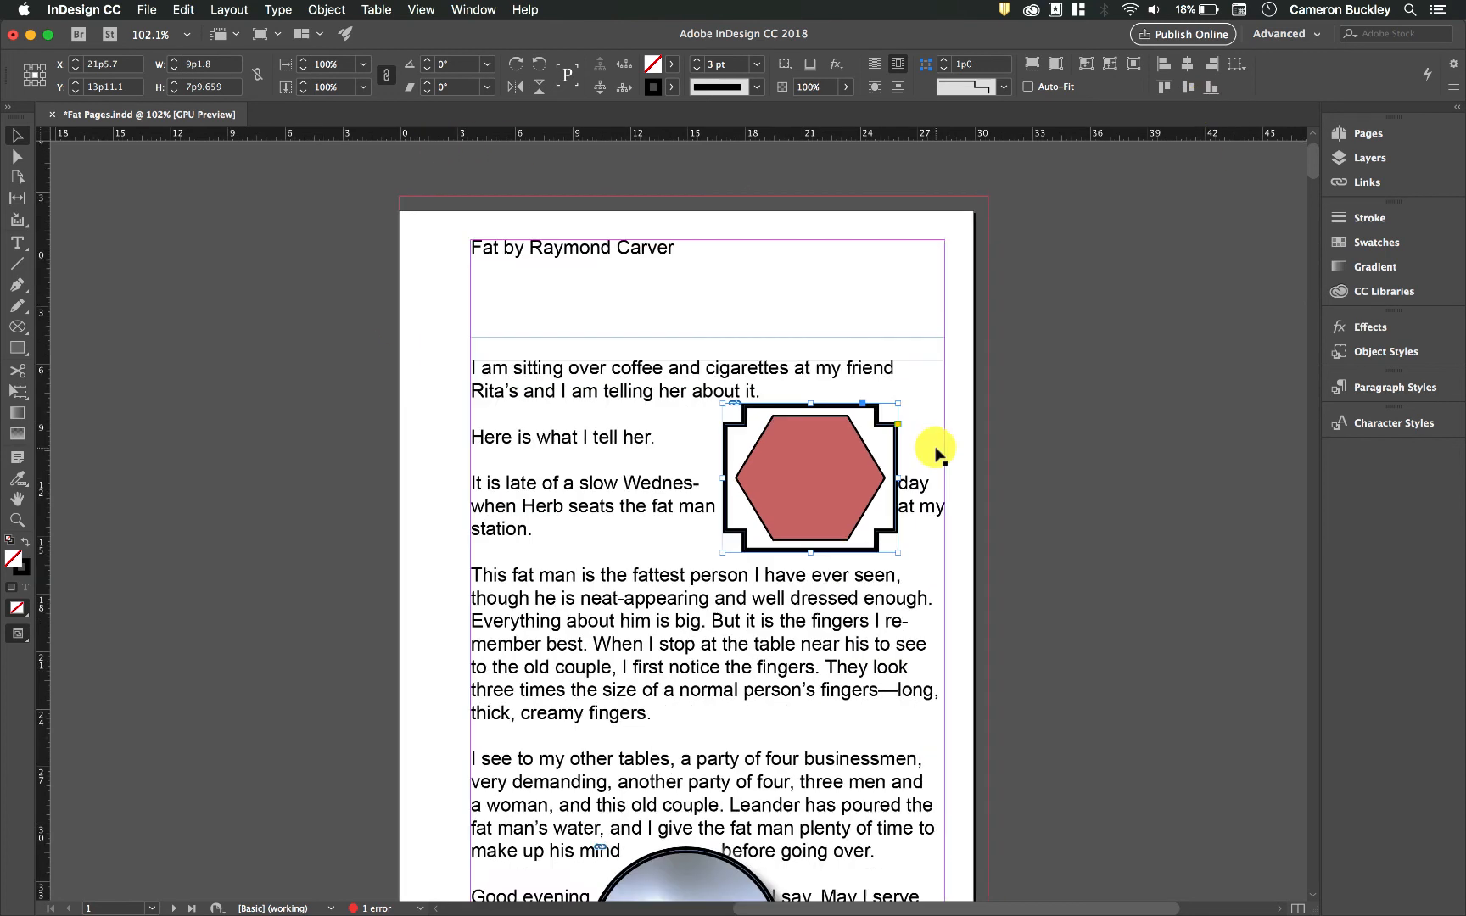
pyautogui.click(732, 636)
pyautogui.scroll(5, 933, 589)
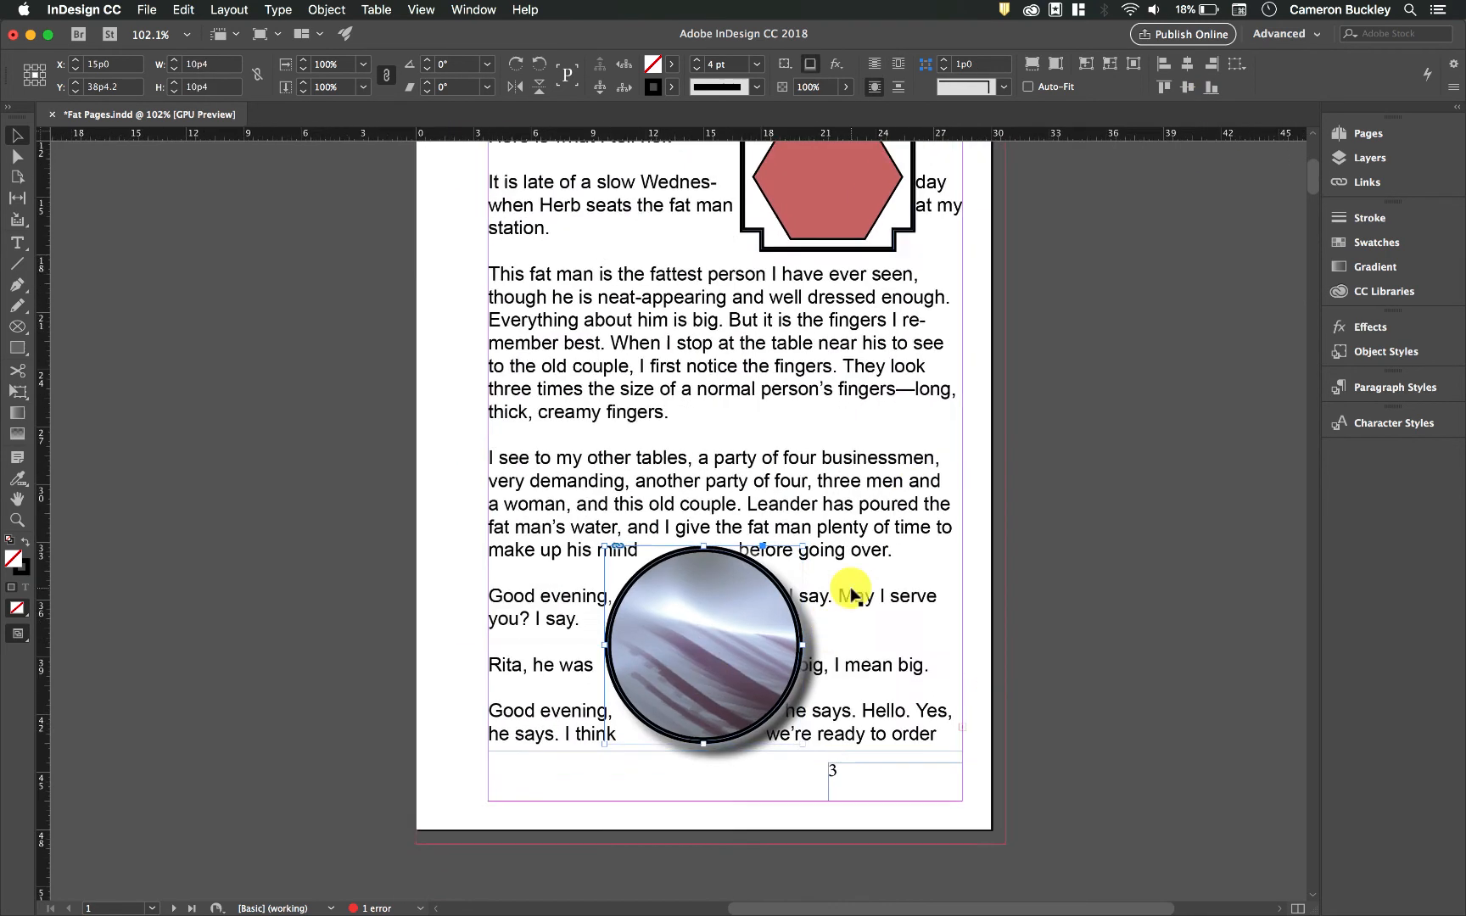